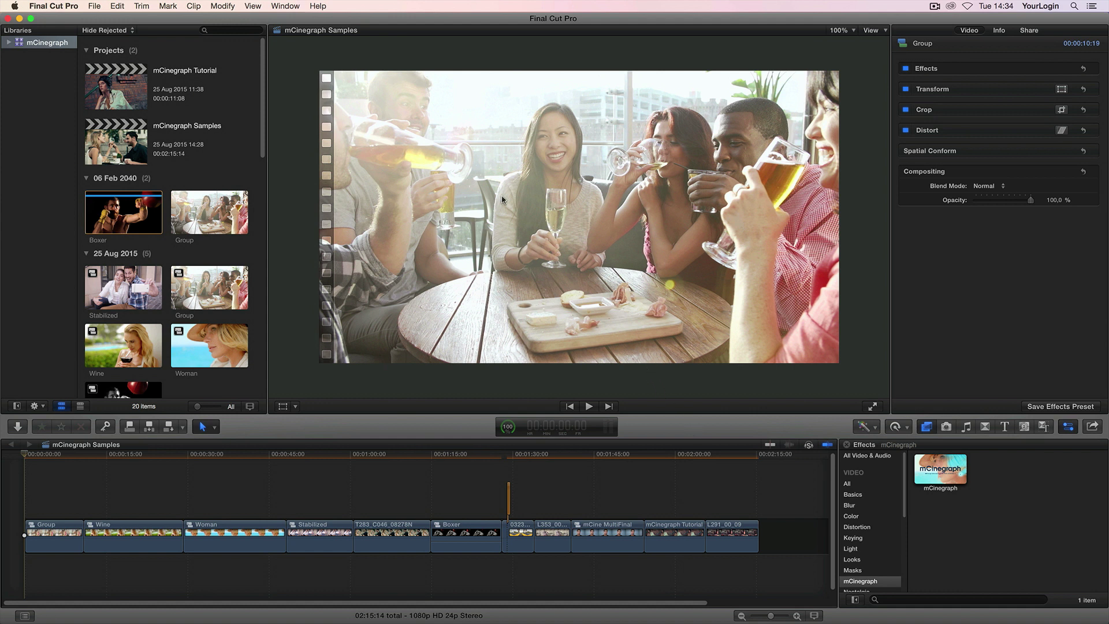
Step: Play the mCinegraph Samples clips, skipping ahead to Woman and then Stabilized before stopping
key("space")
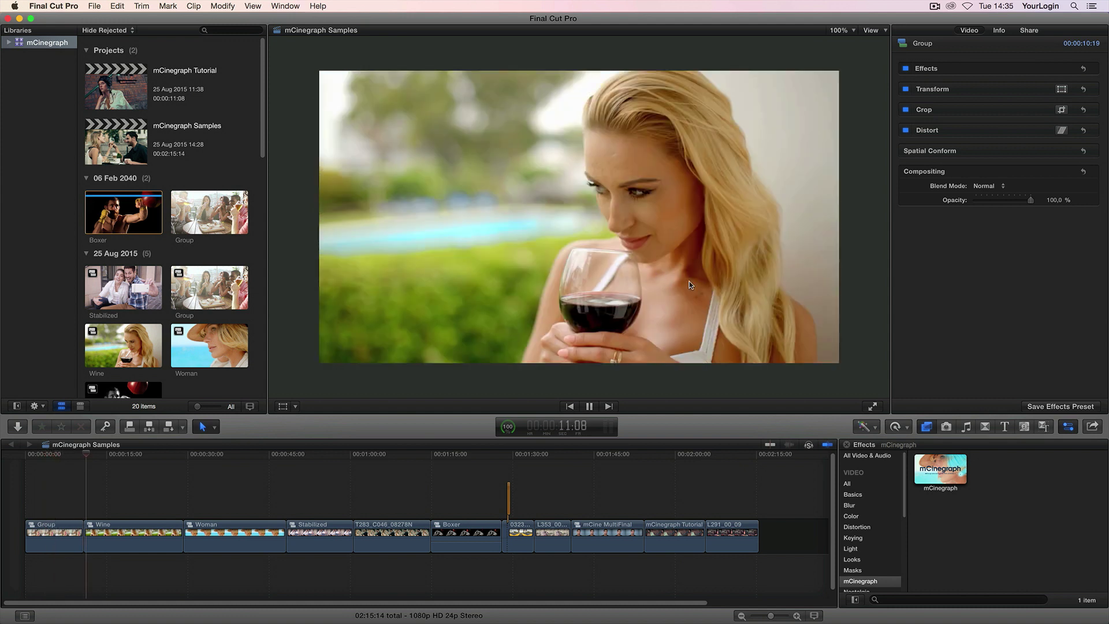
key("Down")
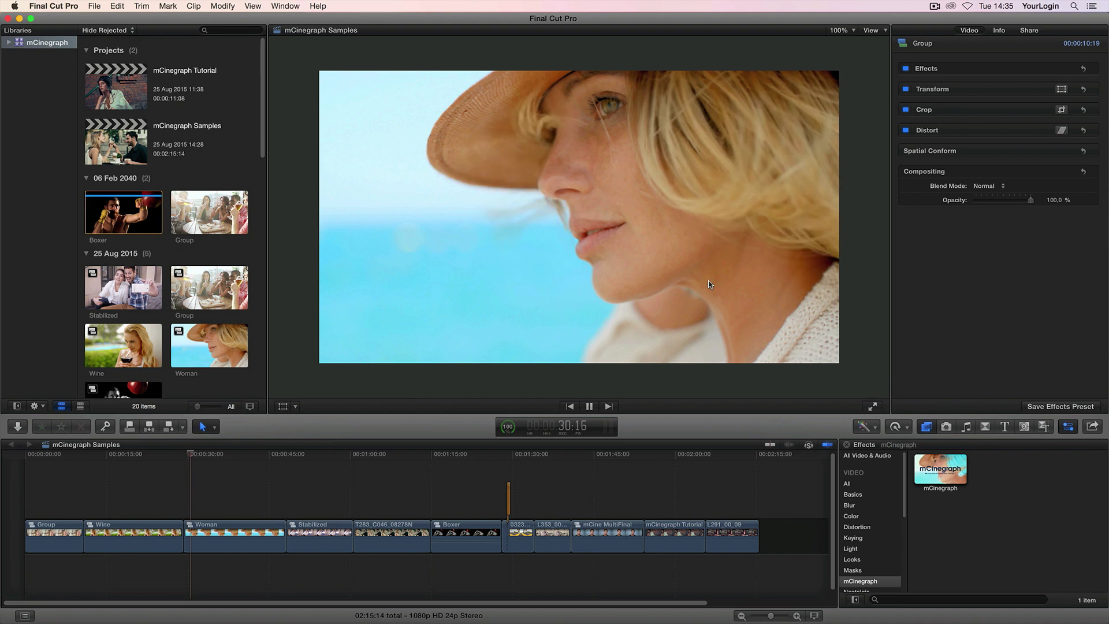
key("Down")
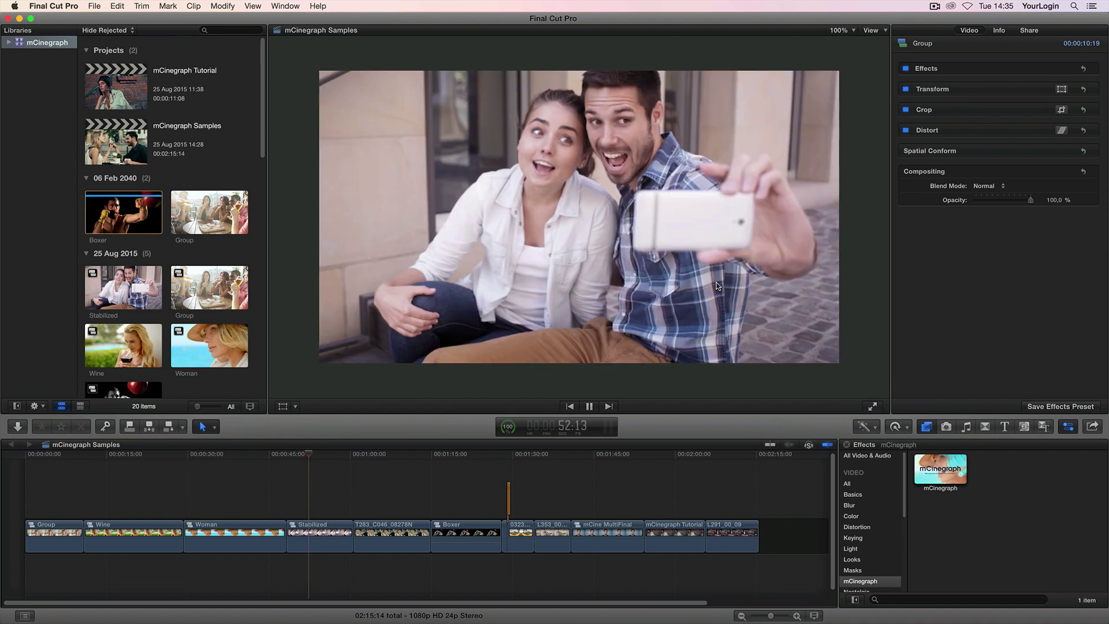
key("space")
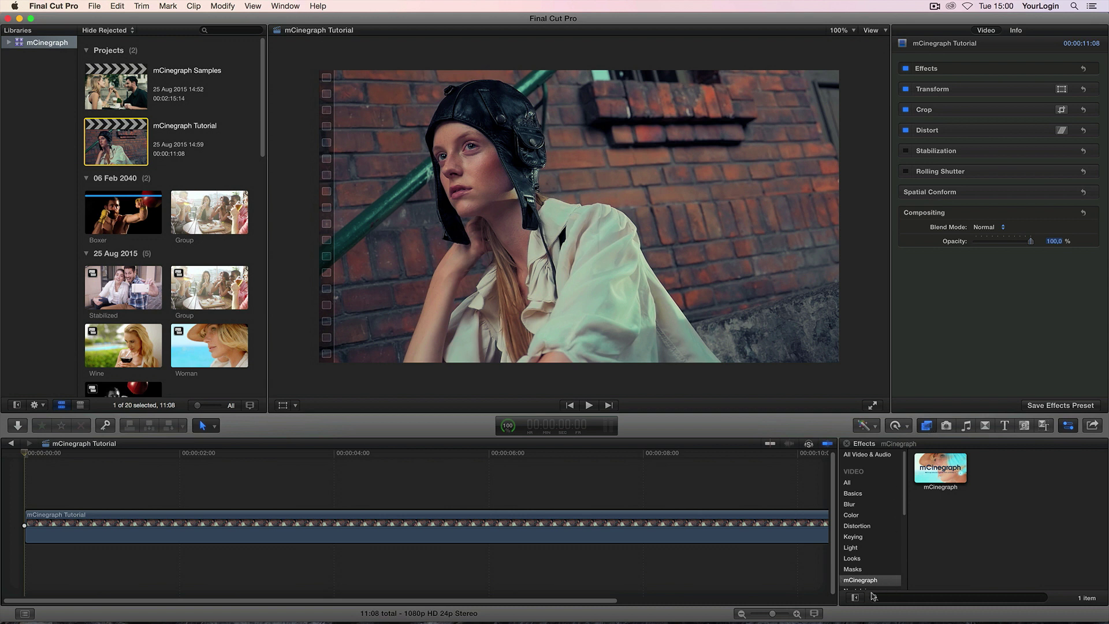
Step: Glance at the mCinegraph filter in Motion, then return to Final Cut Pro
key("super+Tab")
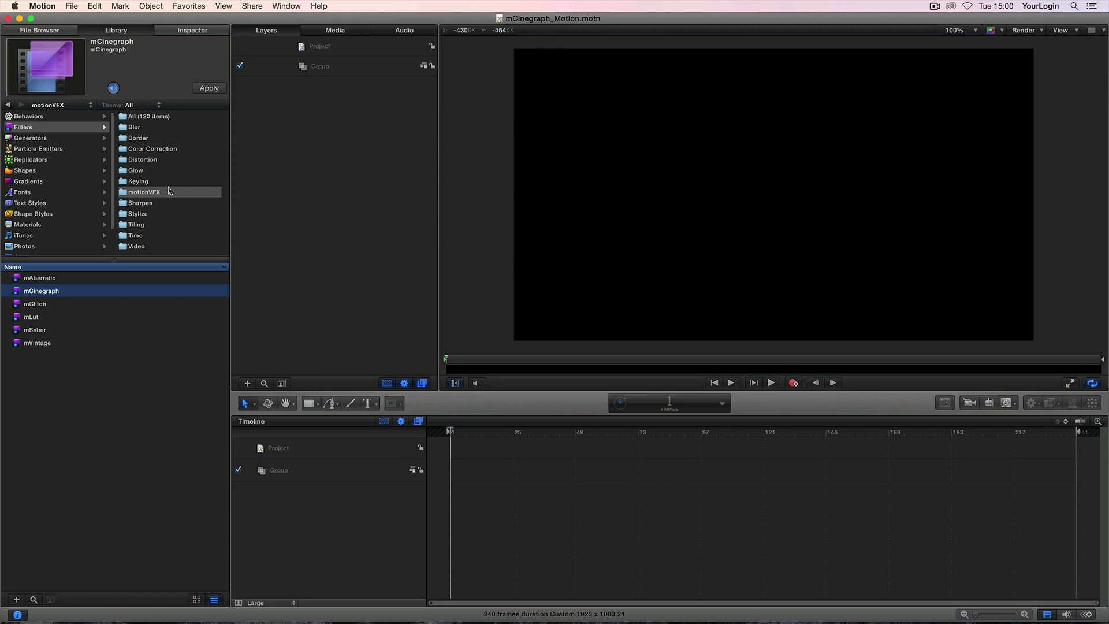
key("super+Tab")
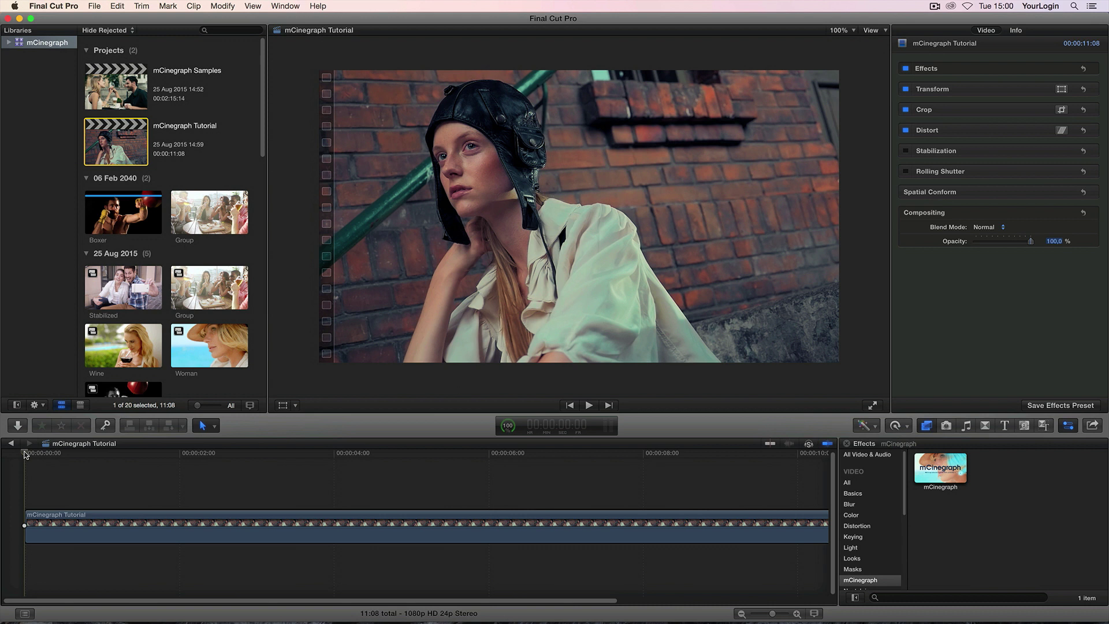
left_click(207, 467)
key("space")
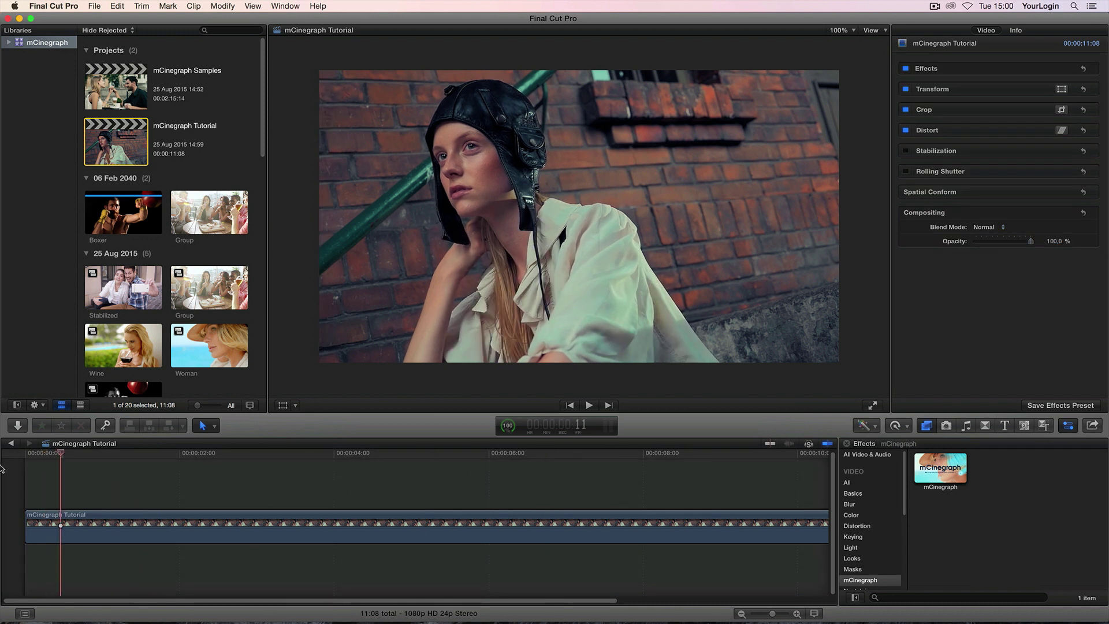
left_click(24, 462)
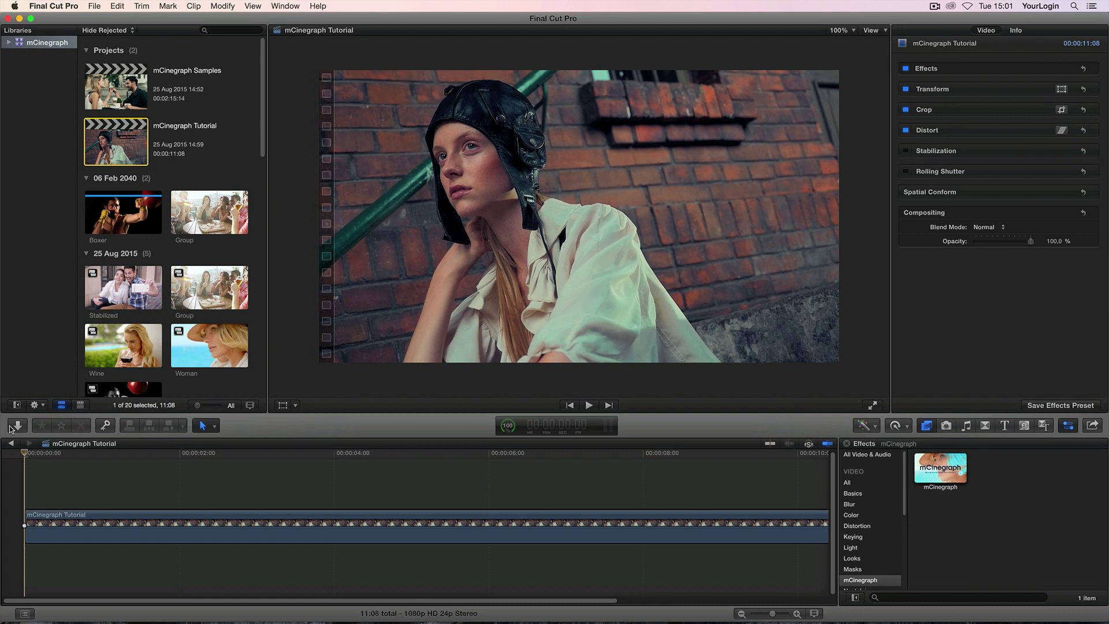
left_click(11, 443)
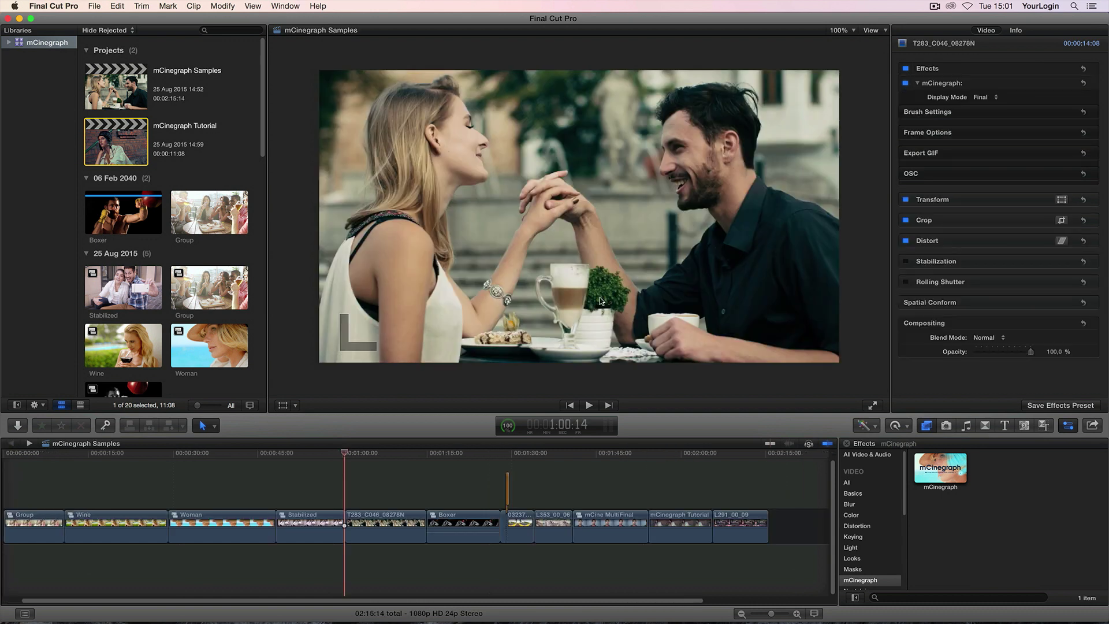
key("space")
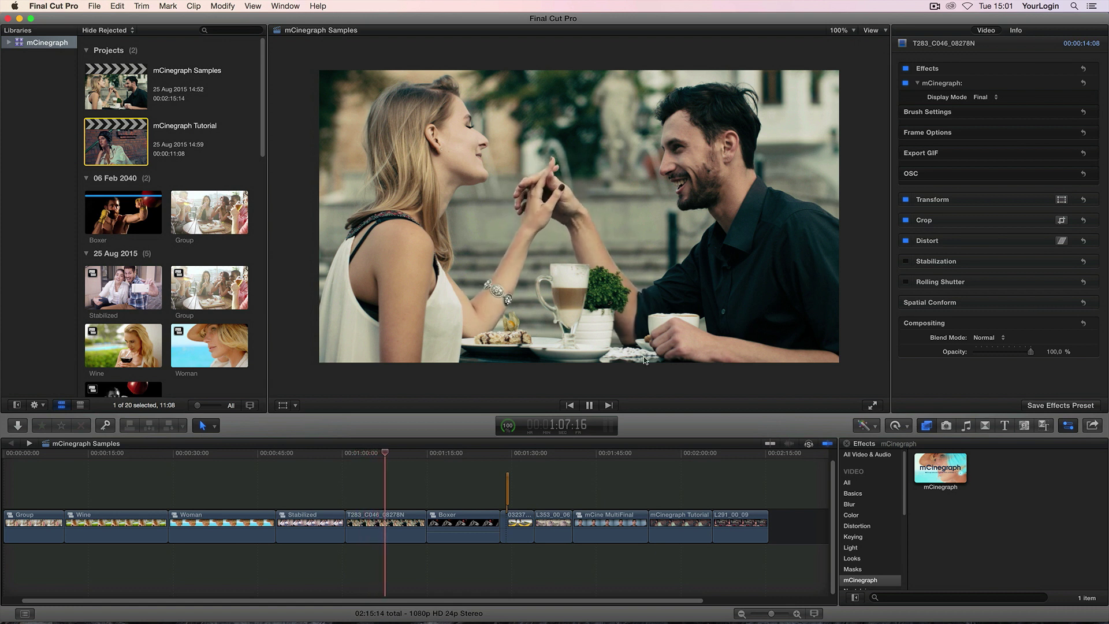
key("space")
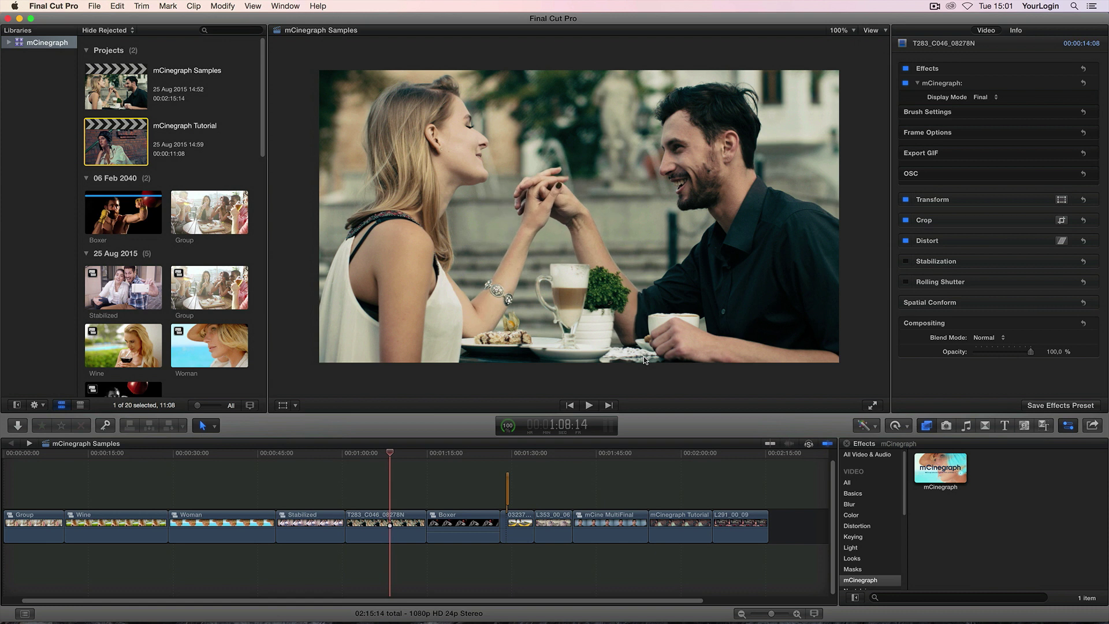
left_click(29, 442)
left_click(86, 518)
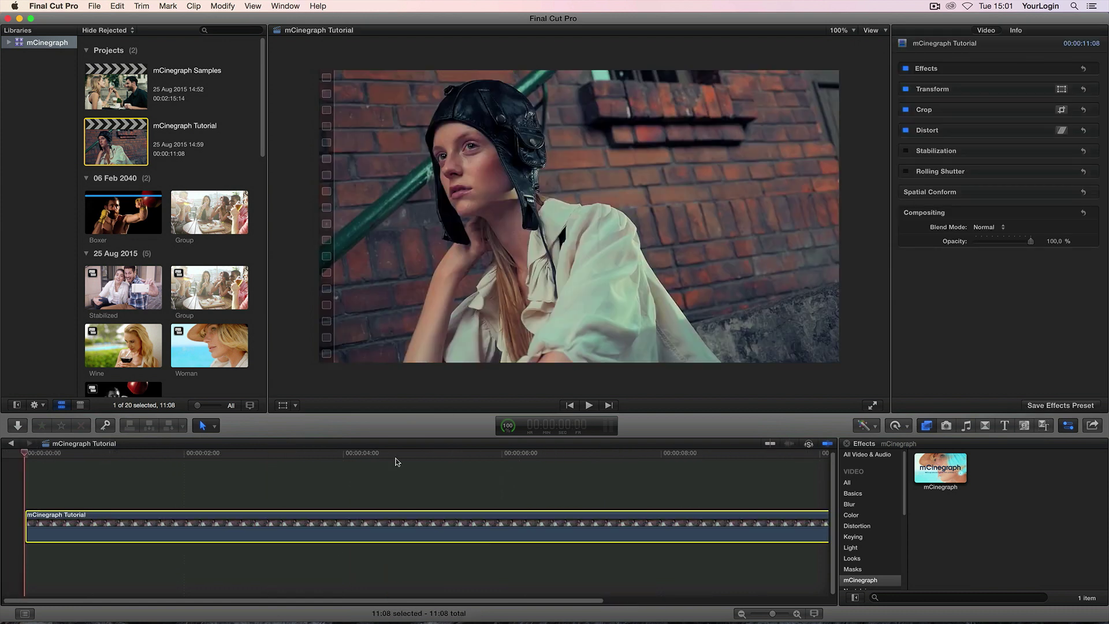
left_click(1023, 31)
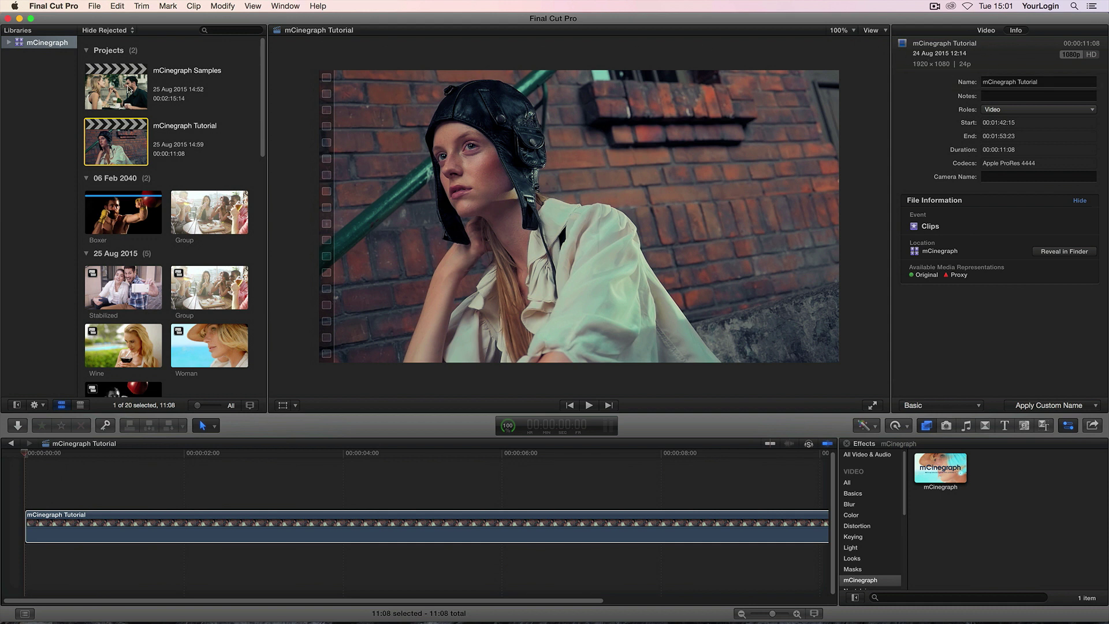
key("super+1")
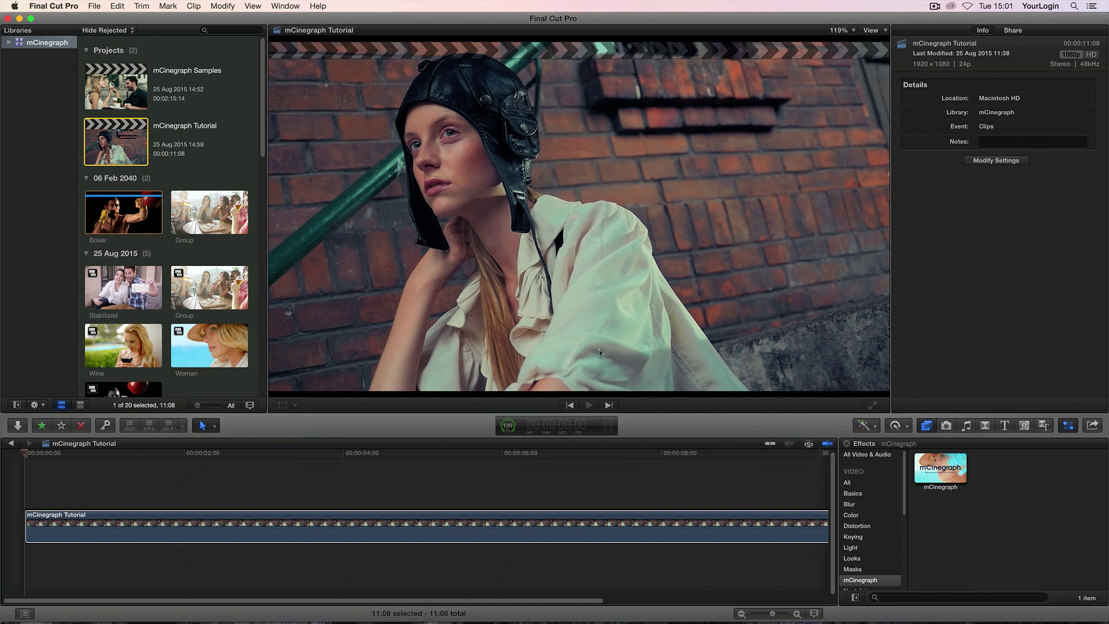
left_click(372, 530)
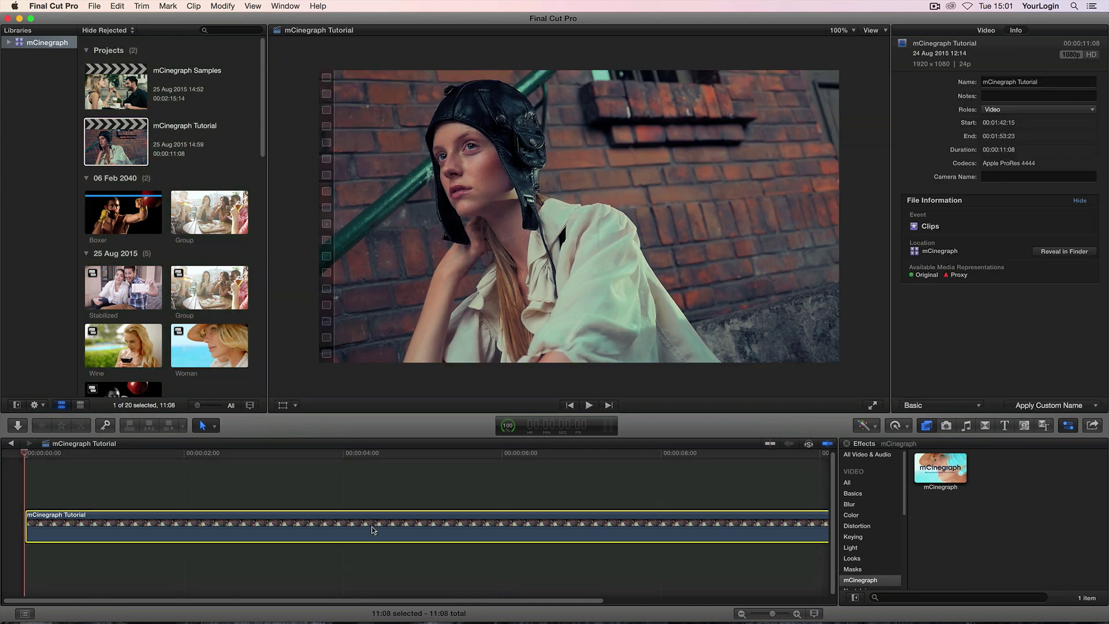
right_click(372, 529)
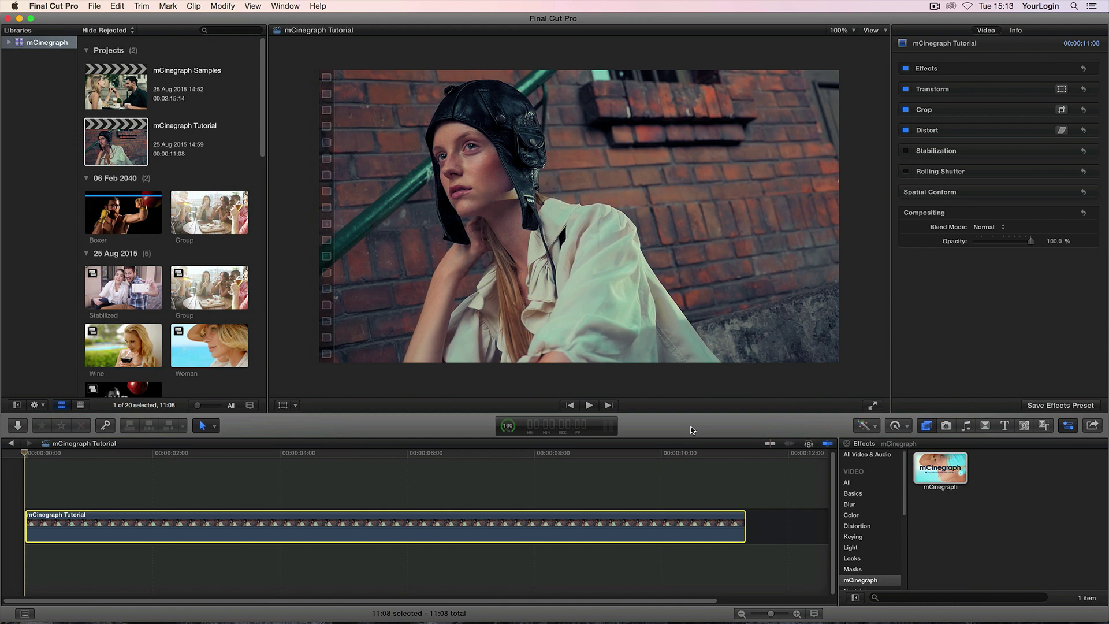
Step: Apply mCinegraph to the tutorial clip and, near 7:13, paint a mask over helmet, shoulder and shirt
left_click_drag(940, 468, 477, 528)
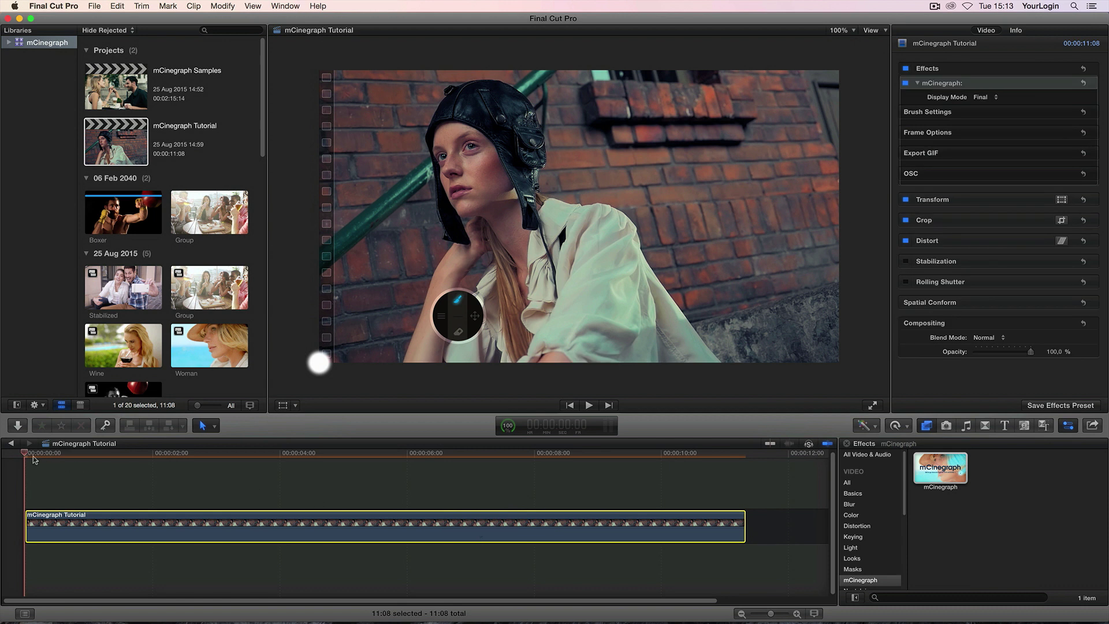
left_click_drag(32, 454, 505, 455)
left_click(940, 85)
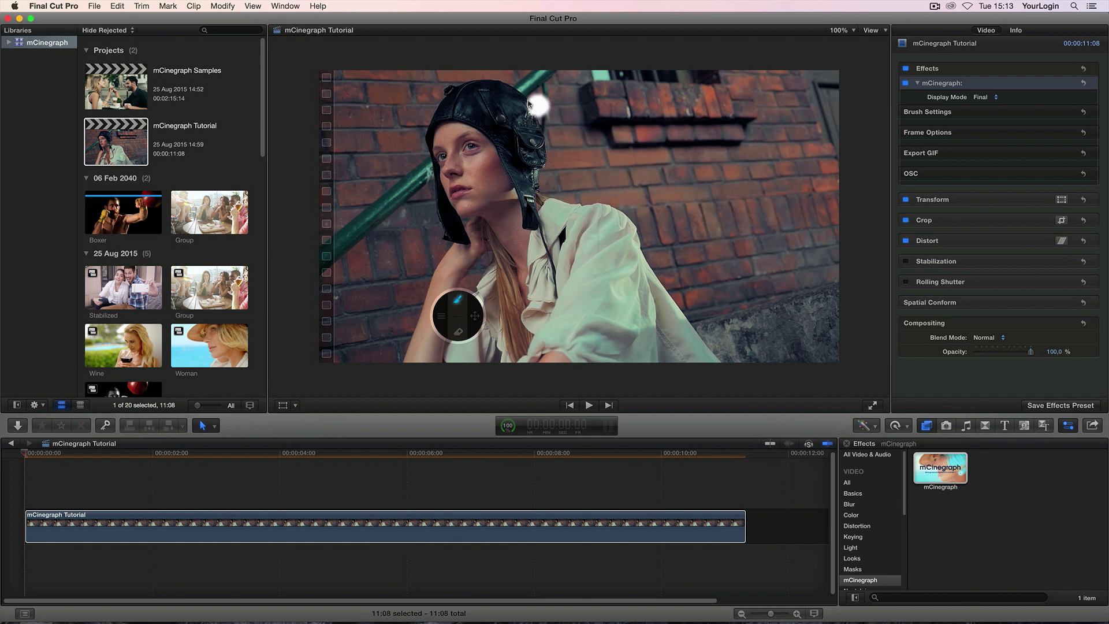
mouse_move(485, 93)
left_mouse_down()
mouse_move(522, 113)
mouse_move(527, 214)
mouse_move(568, 316)
left_mouse_up()
left_click_drag(625, 338, 778, 316)
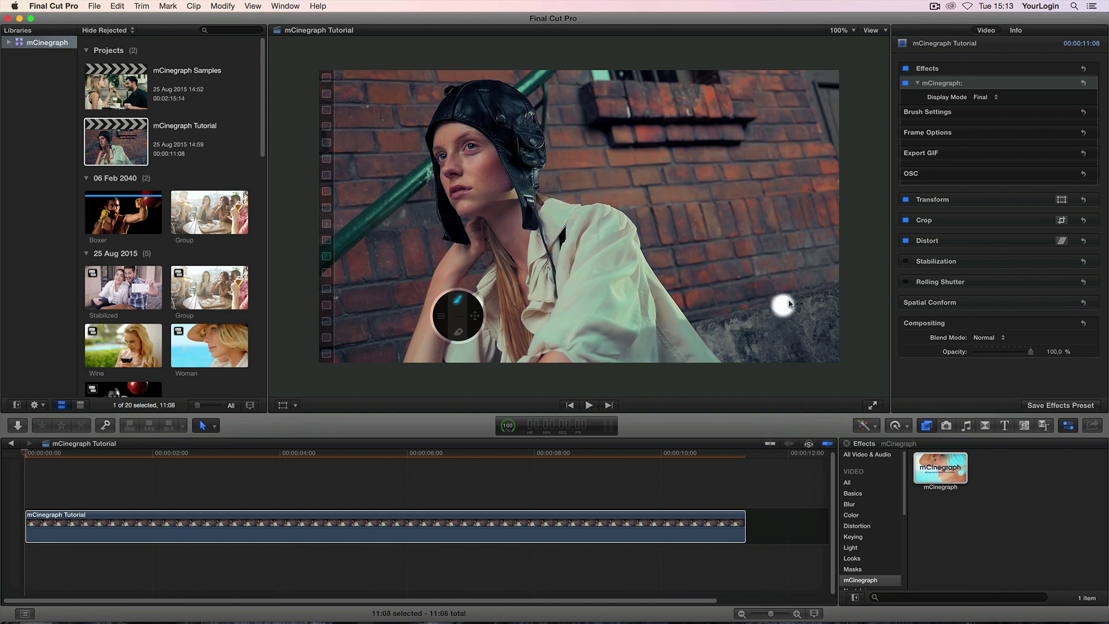
Step: Show mCinegraph Brush Settings, reposition the on-screen brush options, and reveal the OSC position options
left_click(1067, 112)
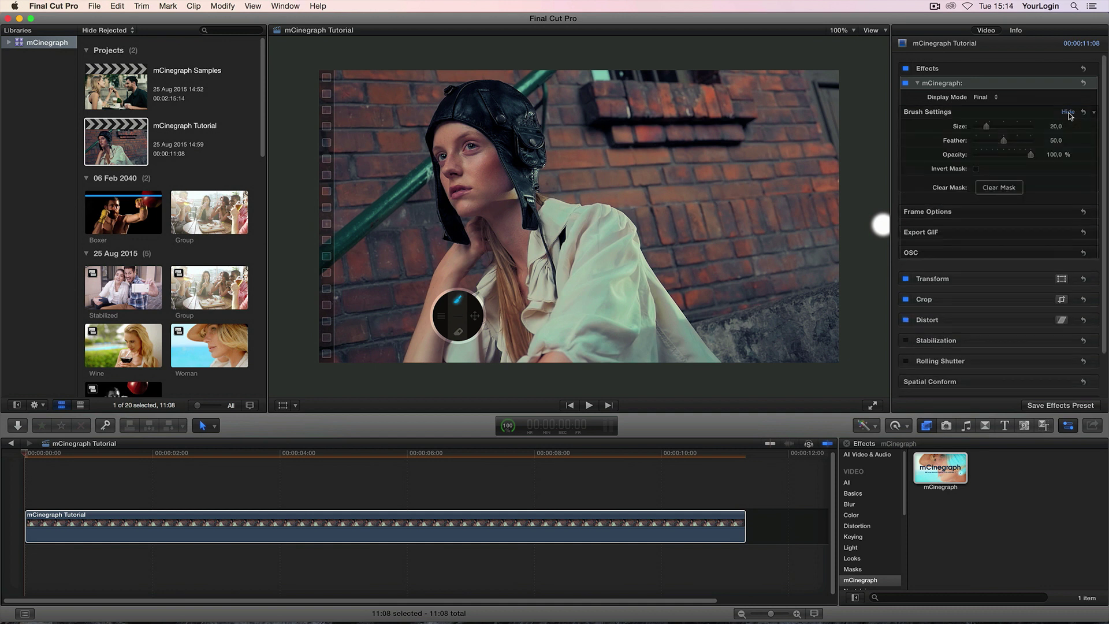
left_click(440, 315)
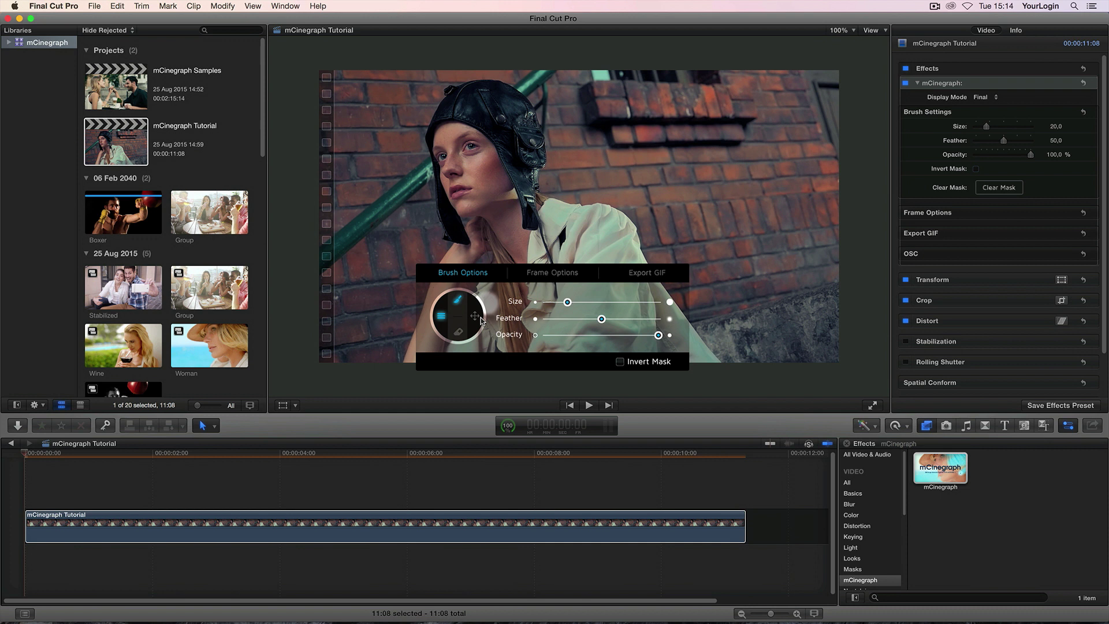
mouse_move(481, 322)
left_mouse_down()
mouse_move(402, 298)
mouse_move(678, 300)
mouse_move(508, 291)
mouse_move(366, 260)
mouse_move(549, 218)
mouse_move(726, 203)
mouse_move(549, 195)
mouse_move(727, 214)
left_mouse_up()
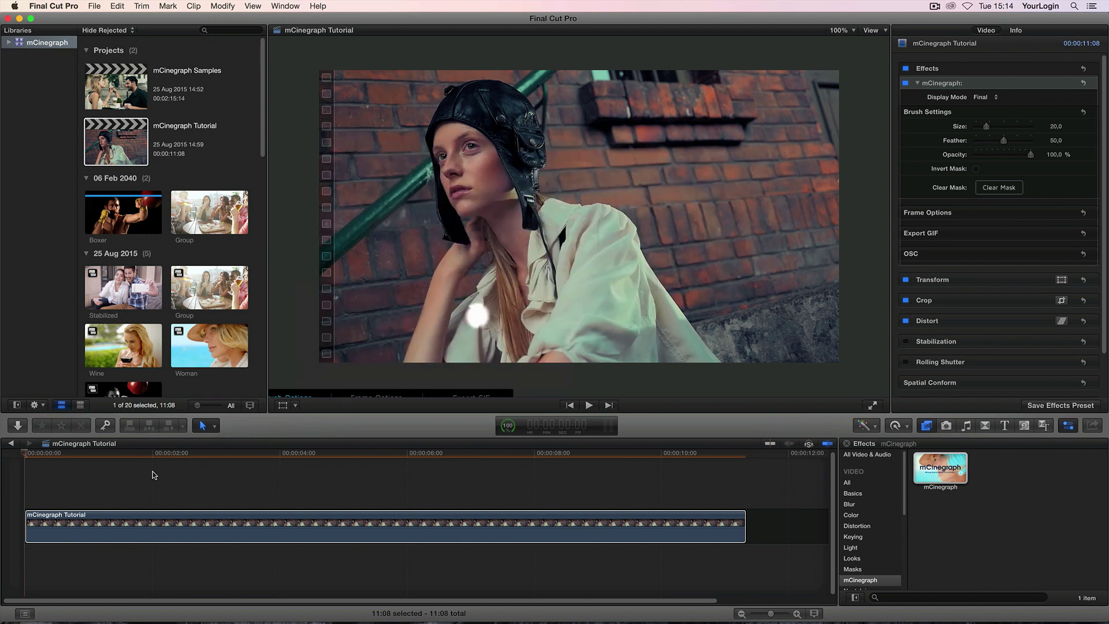
left_click(1070, 254)
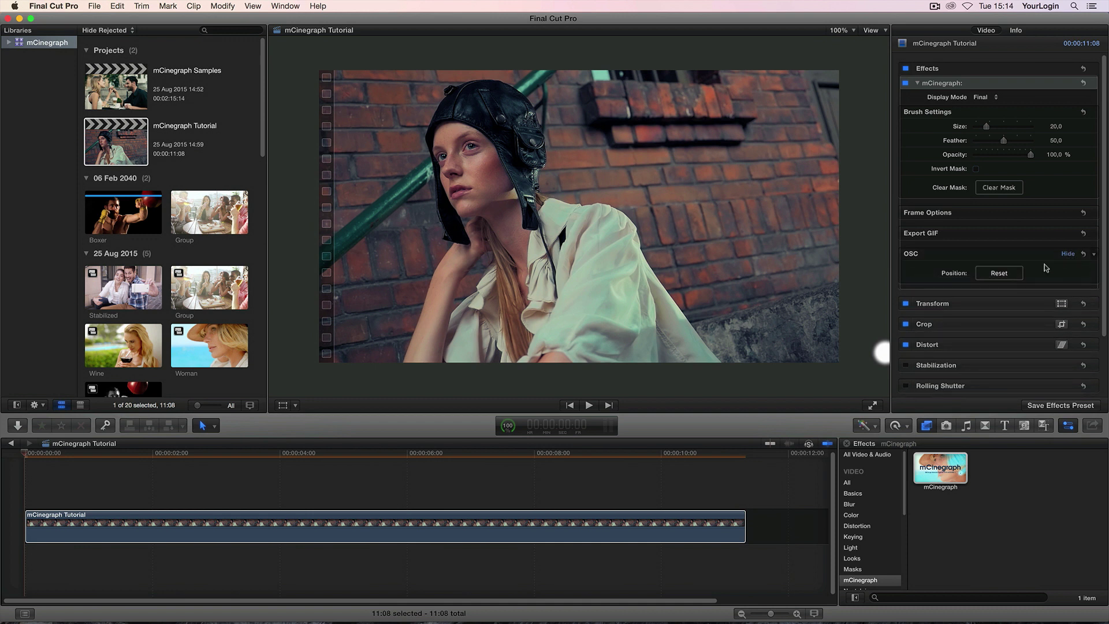
left_click(1004, 273)
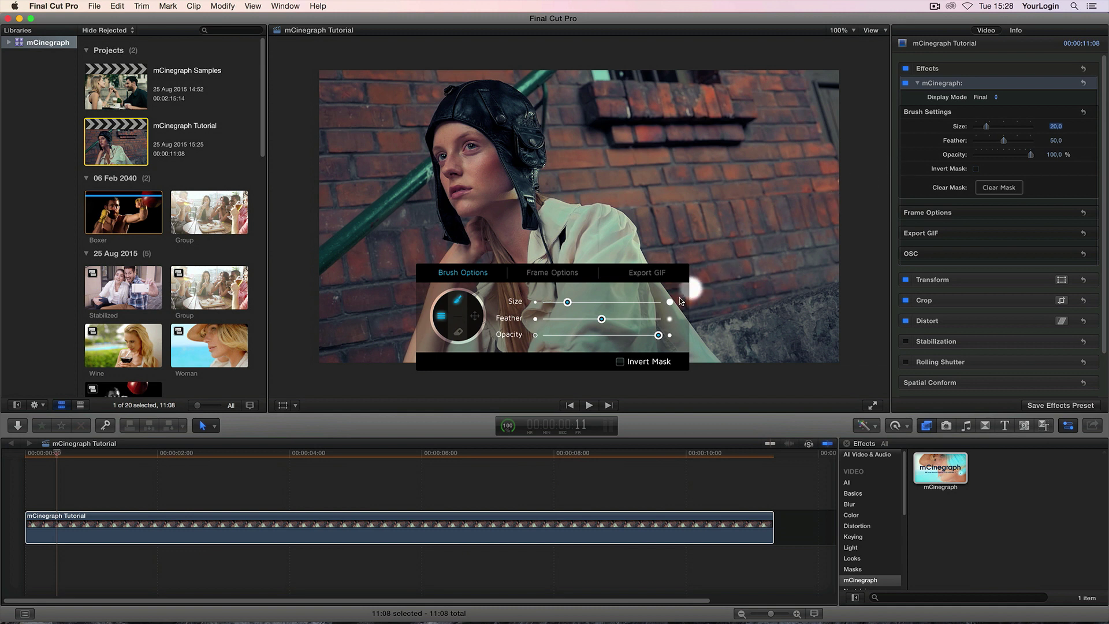
Step: Set the brush size to 63.8 and feather to 67.1, then hide the brush options
left_click(617, 302)
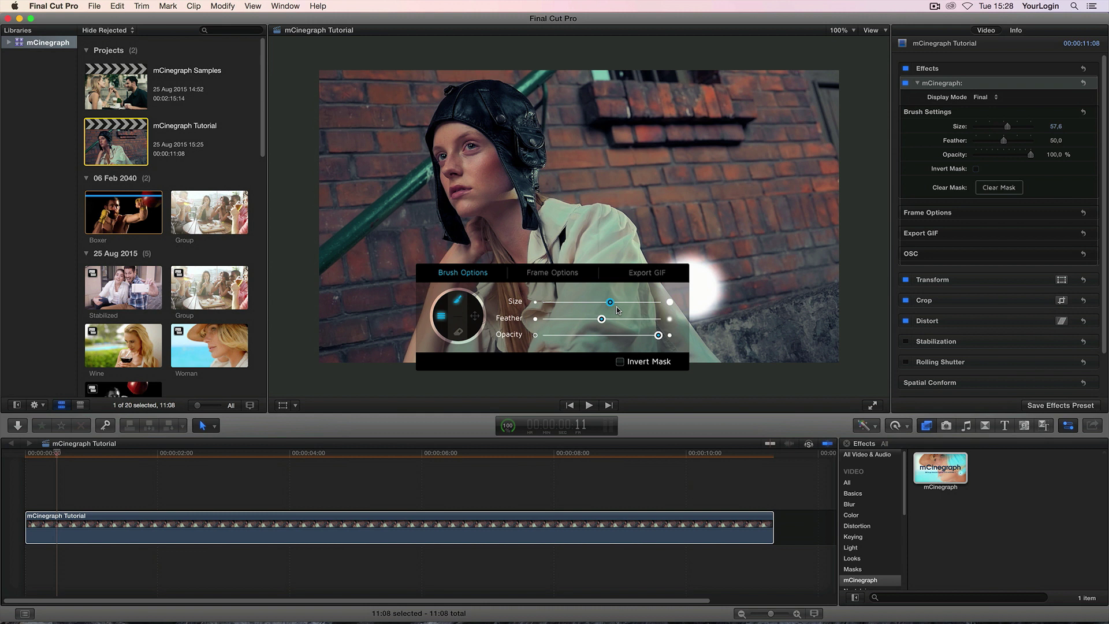
left_click_drag(601, 319, 621, 319)
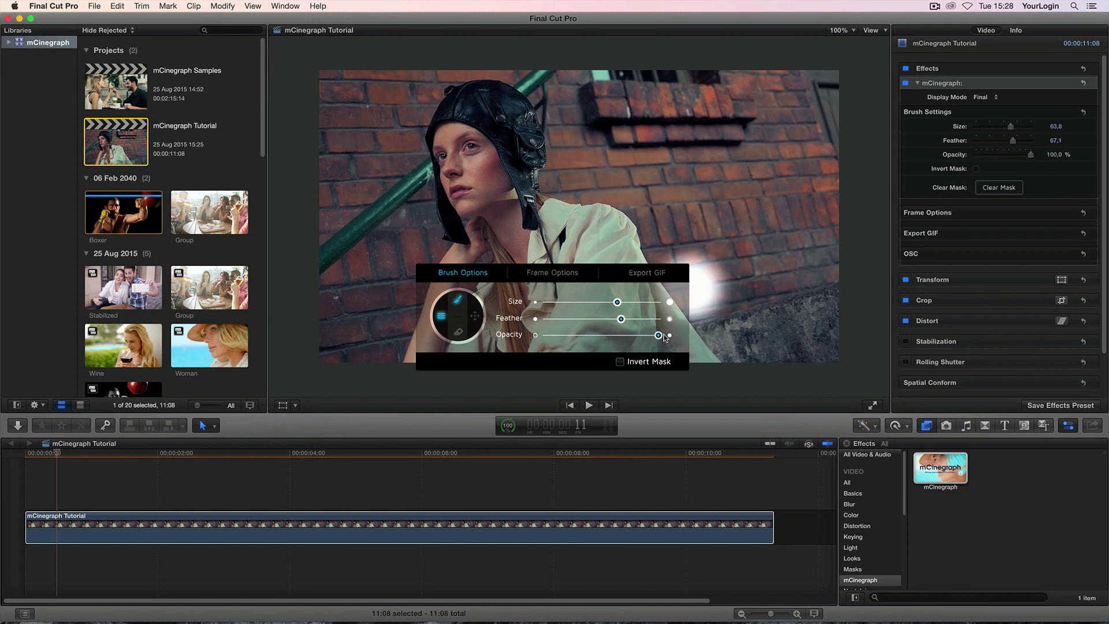
left_click(441, 315)
Step: Move the brush control aside and paint the mask over her hair and shirt
left_click_drag(474, 315, 764, 345)
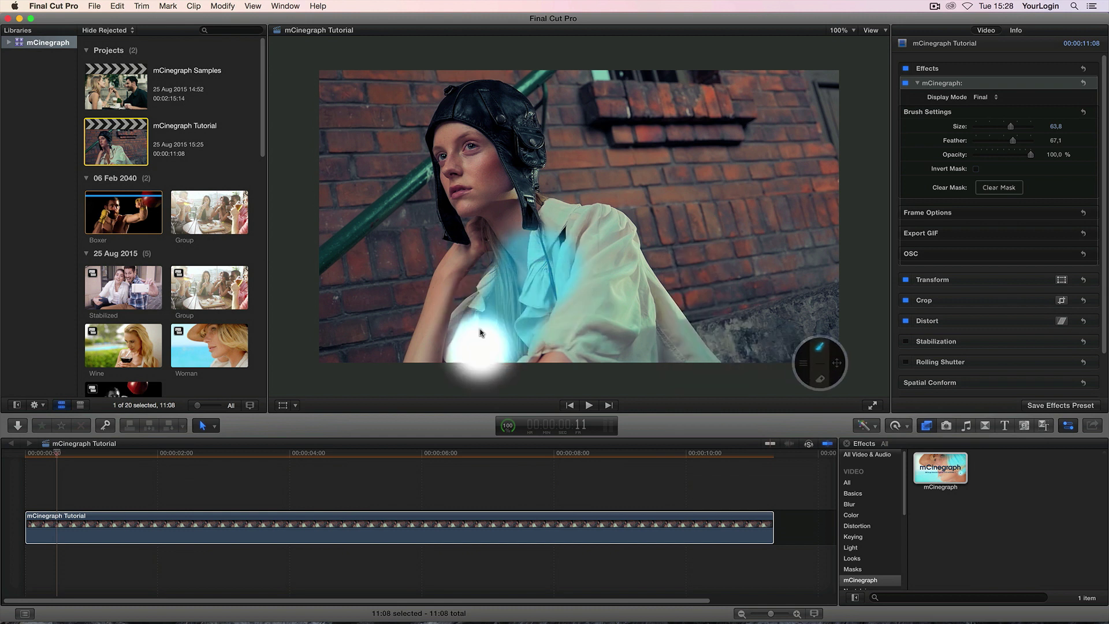
mouse_move(479, 333)
left_mouse_down()
mouse_move(517, 262)
mouse_move(488, 337)
mouse_move(492, 357)
mouse_move(530, 261)
mouse_move(528, 232)
mouse_move(511, 272)
left_mouse_up()
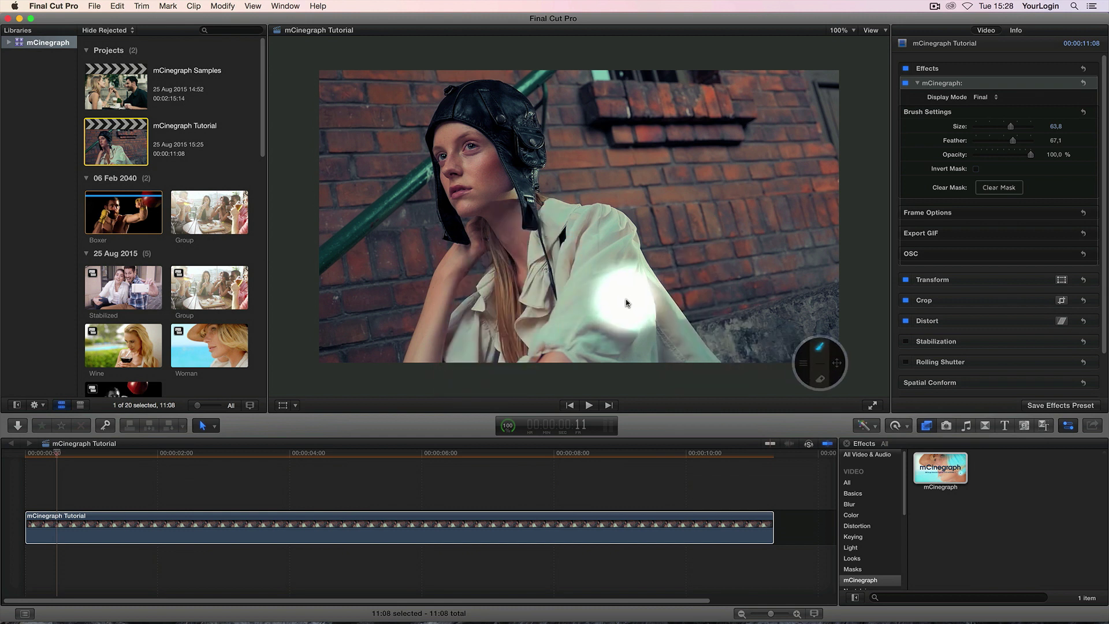
mouse_move(627, 303)
left_mouse_down()
mouse_move(654, 367)
mouse_move(632, 295)
mouse_move(722, 375)
mouse_move(650, 267)
mouse_move(649, 371)
mouse_move(598, 334)
mouse_move(664, 374)
mouse_move(639, 341)
mouse_move(664, 358)
mouse_move(596, 319)
mouse_move(594, 366)
mouse_move(610, 297)
mouse_move(670, 376)
left_mouse_up()
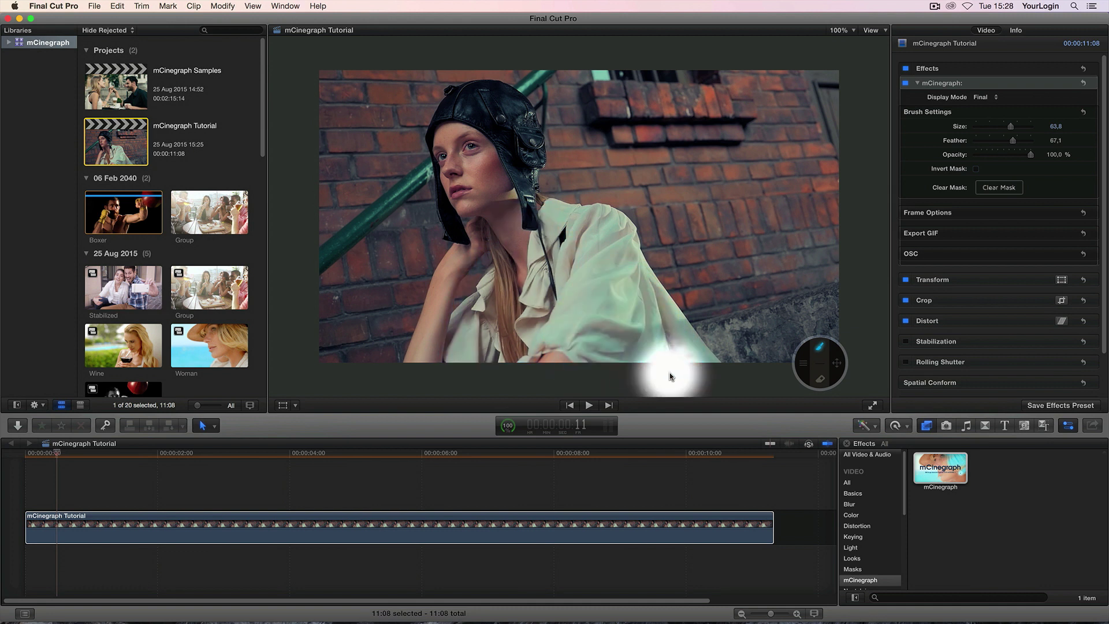
Step: Preview the clip from the start, then park the playhead around frame 14
left_click(570, 405)
left_click(589, 405)
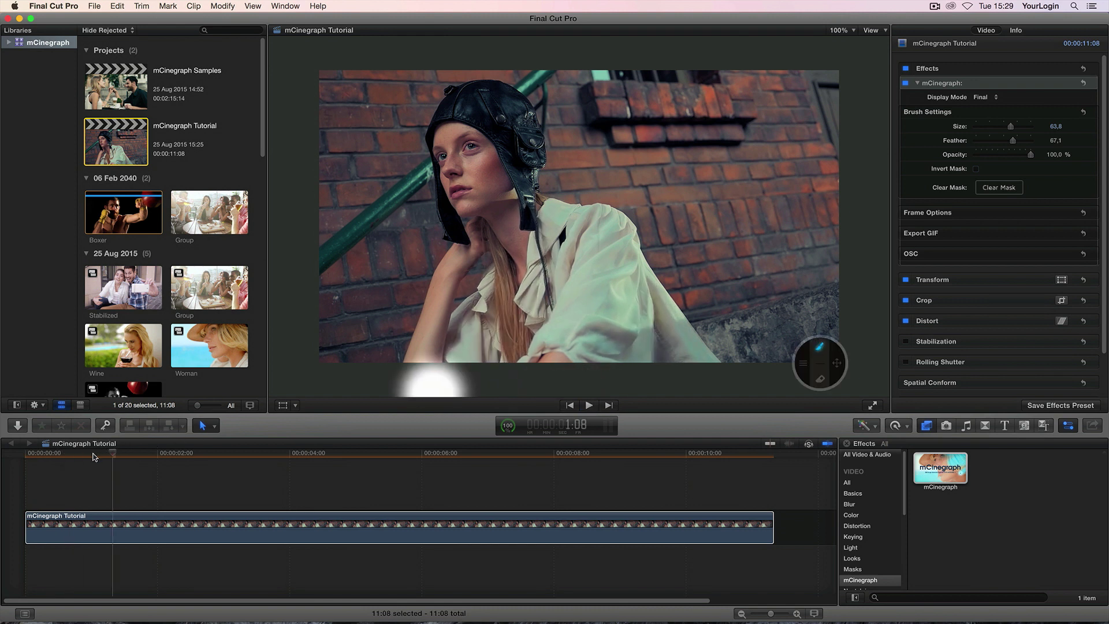
left_click(34, 453)
left_click_drag(56, 451, 64, 455)
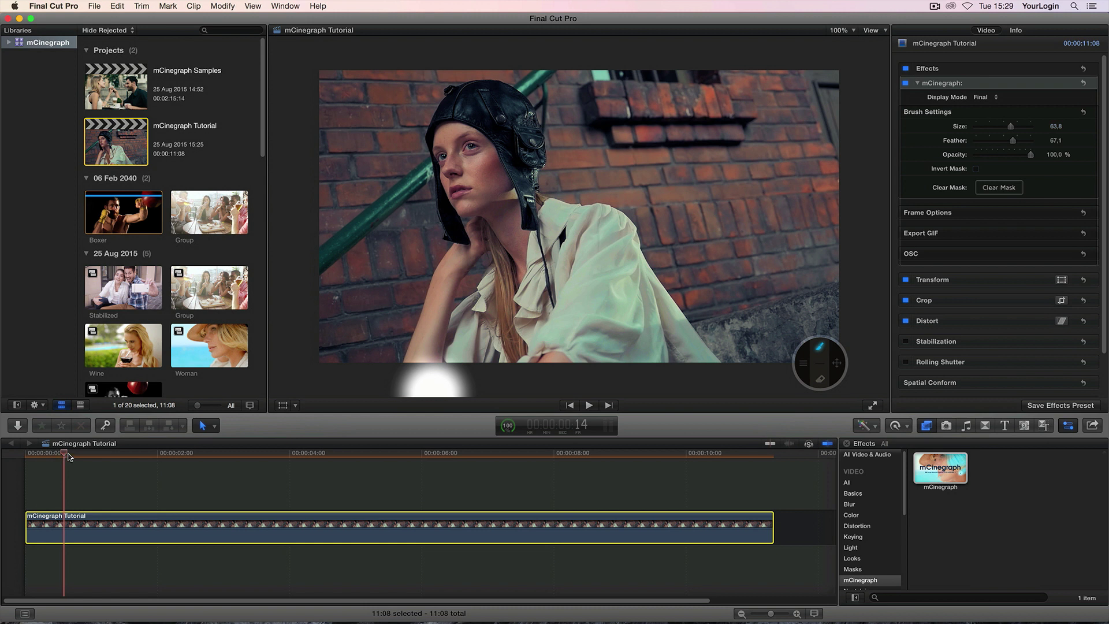
Step: Move the brush options overlay to the viewer centre and toggle Invert Mask on then off
left_click(803, 363)
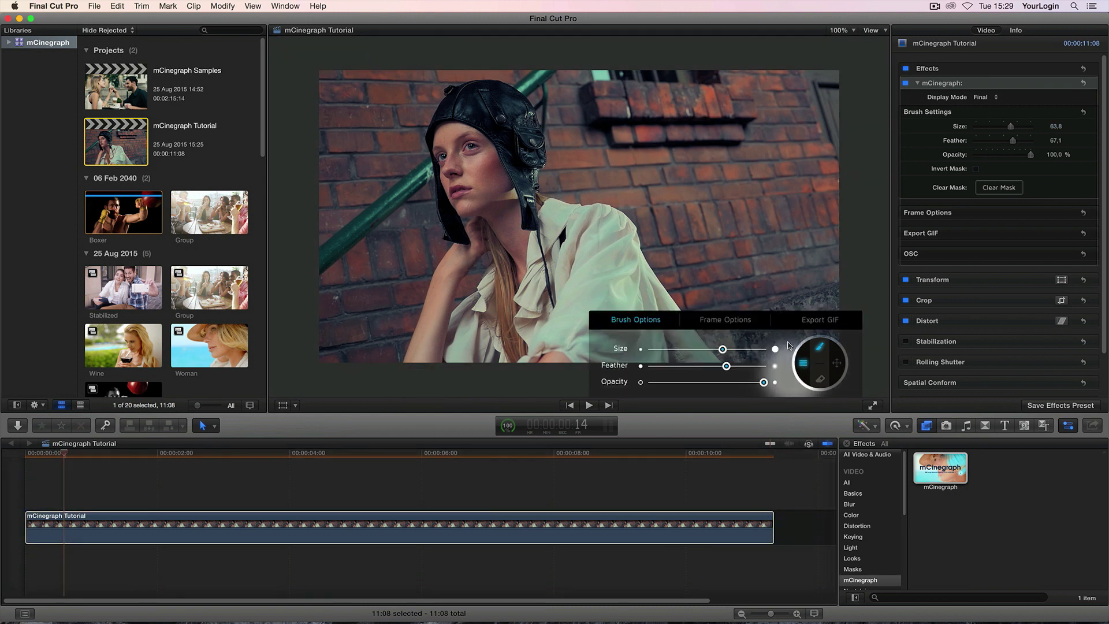
left_click_drag(804, 369, 615, 277)
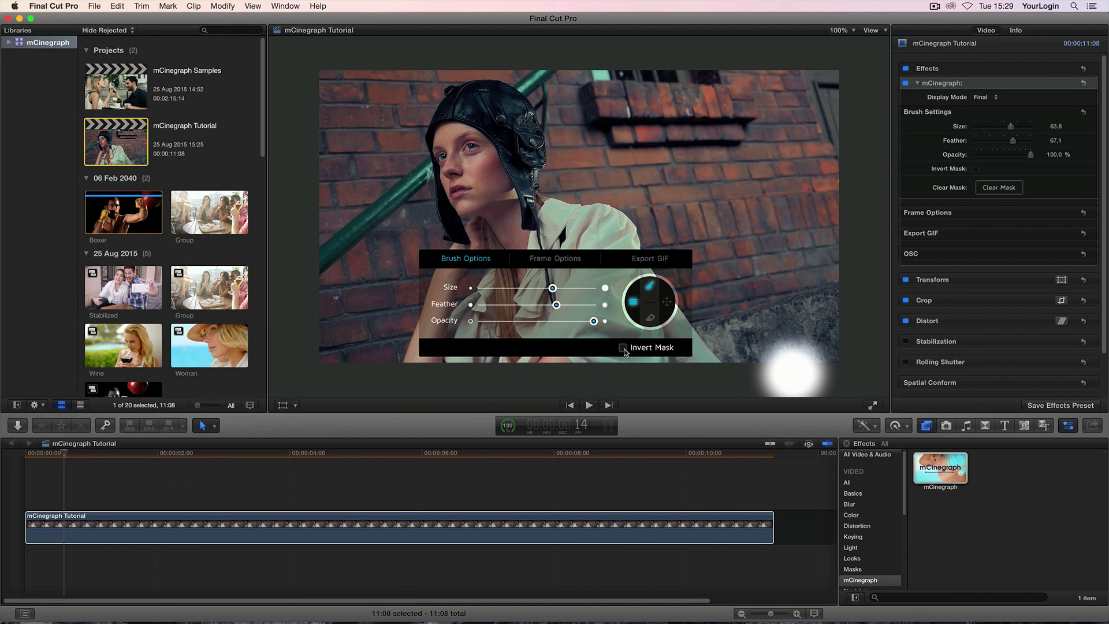
left_click(623, 349)
left_click(622, 347)
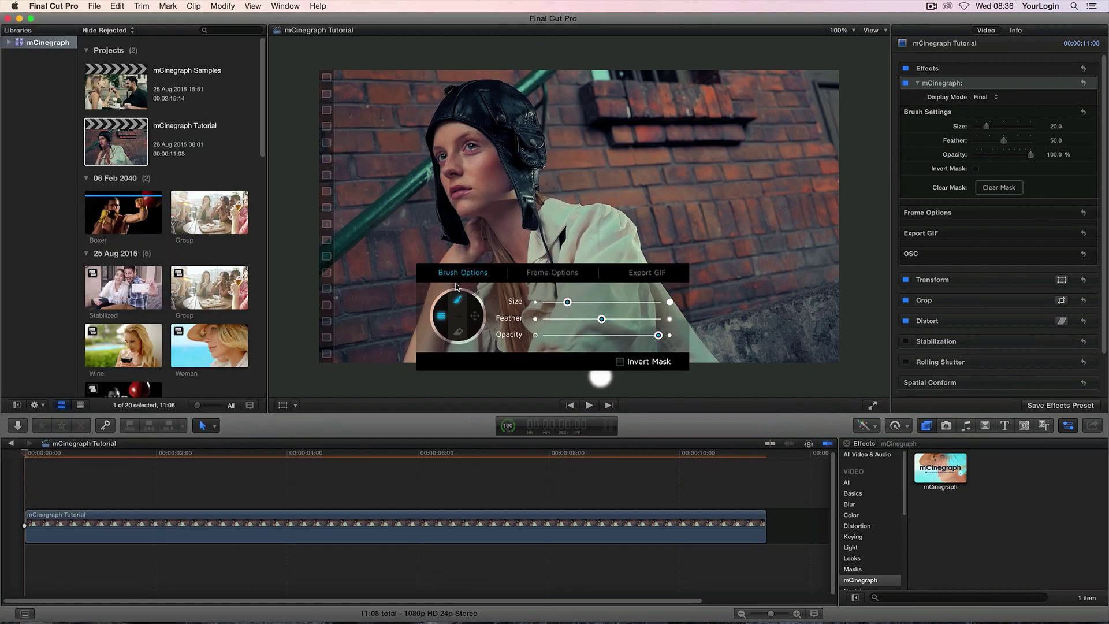
Step: Show Frame Options in the overlay and Inspector, and collapse Brush Settings
left_click(554, 282)
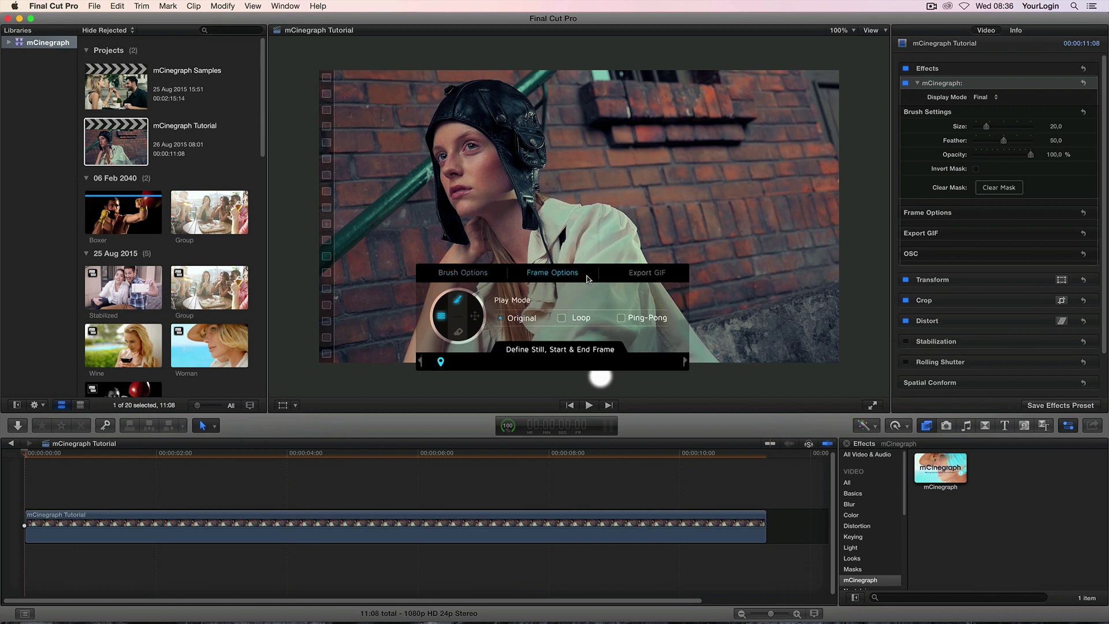
left_click(1066, 215)
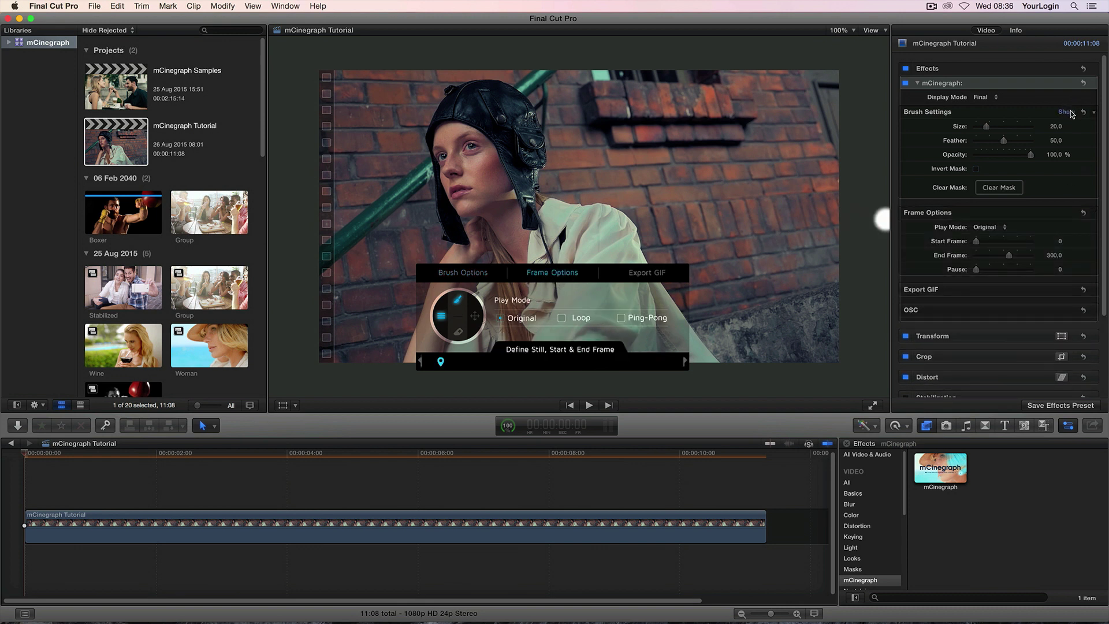
left_click(1067, 112)
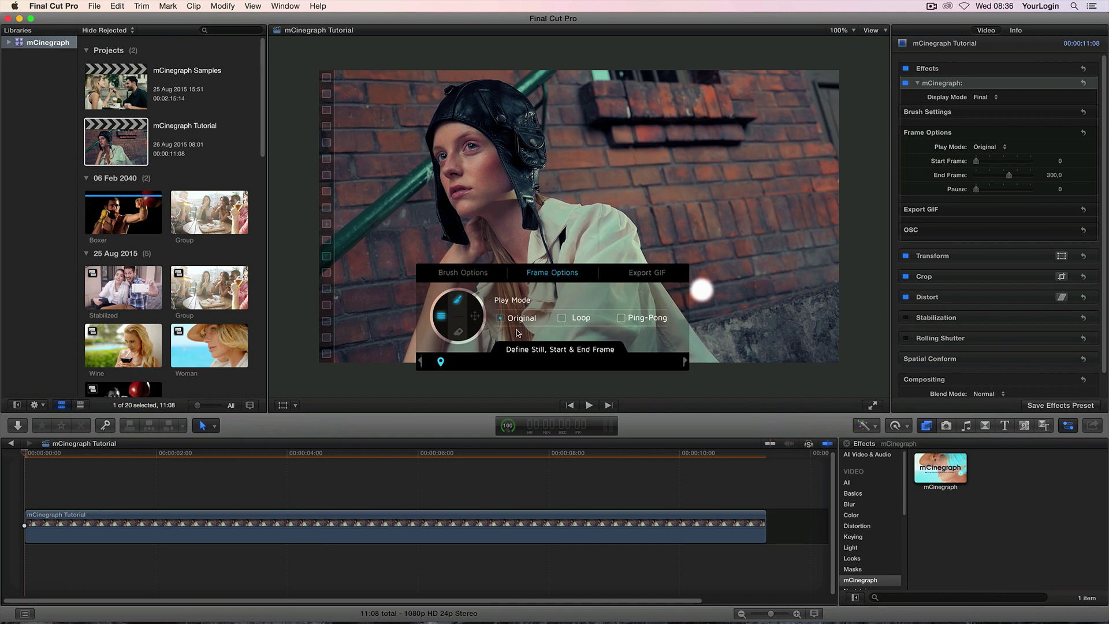
Step: Set Play Mode to Loop with the frame range running from 35 to 97
left_click(561, 319)
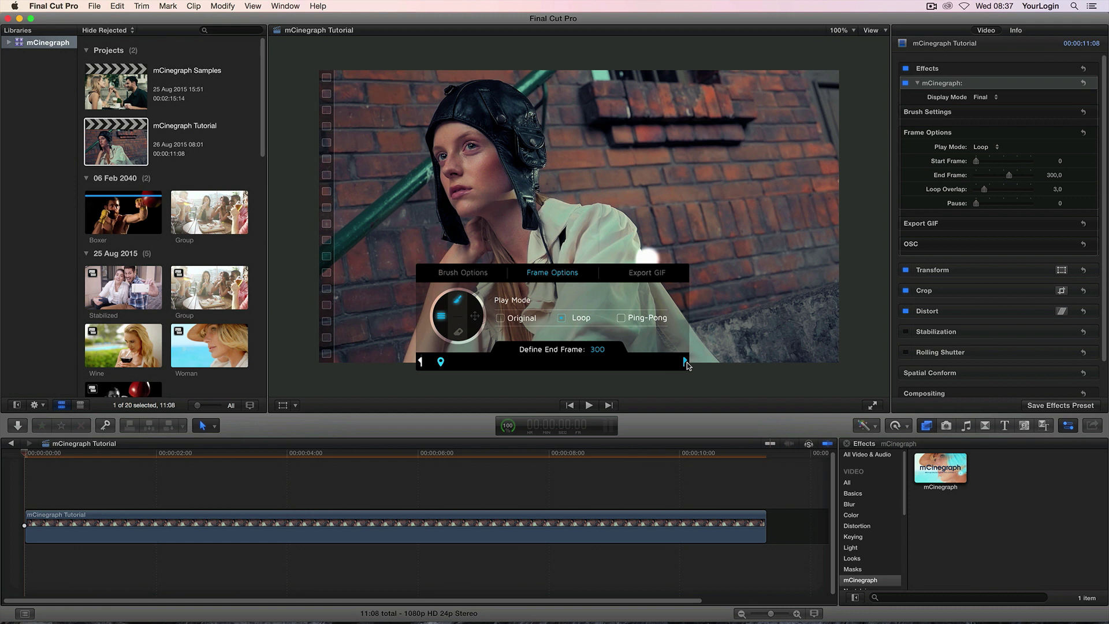
left_click_drag(686, 362, 516, 364)
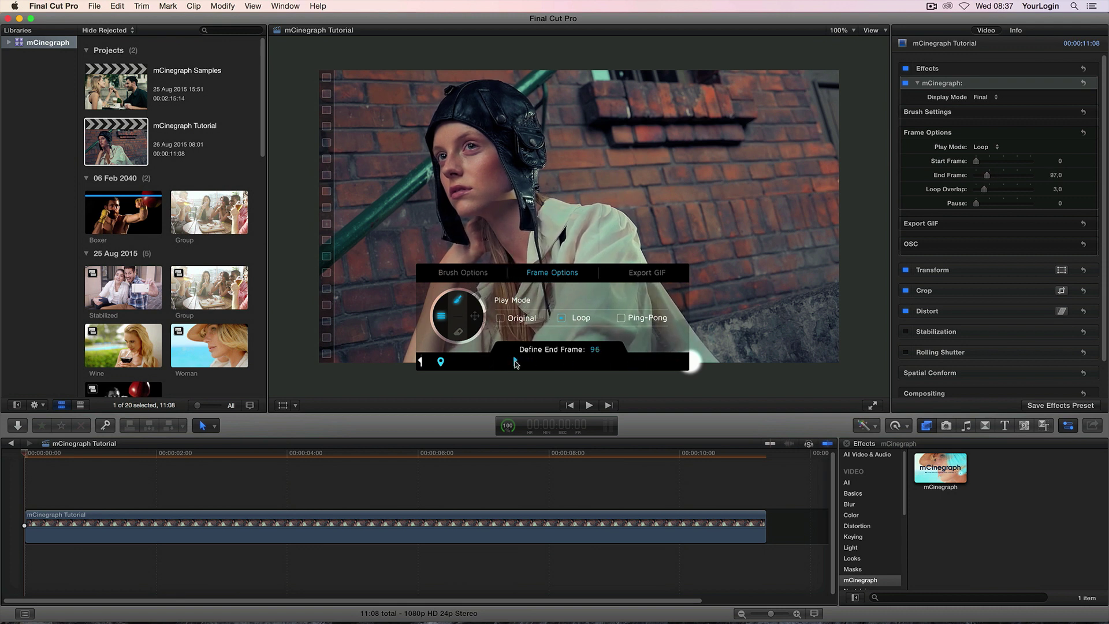
left_click_drag(422, 364, 454, 364)
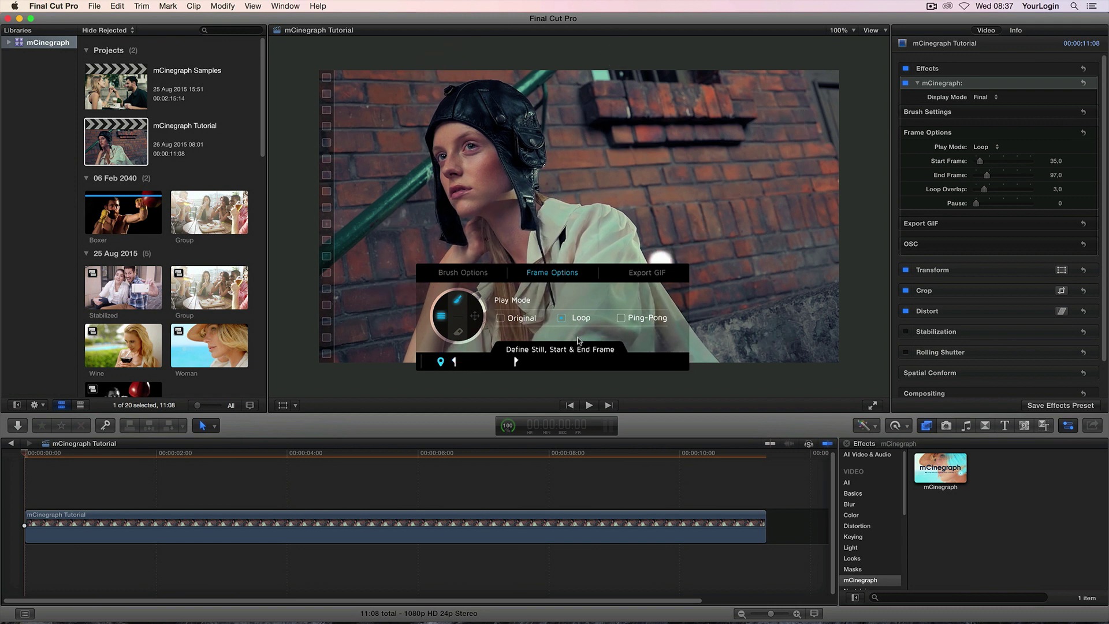
left_click(455, 364)
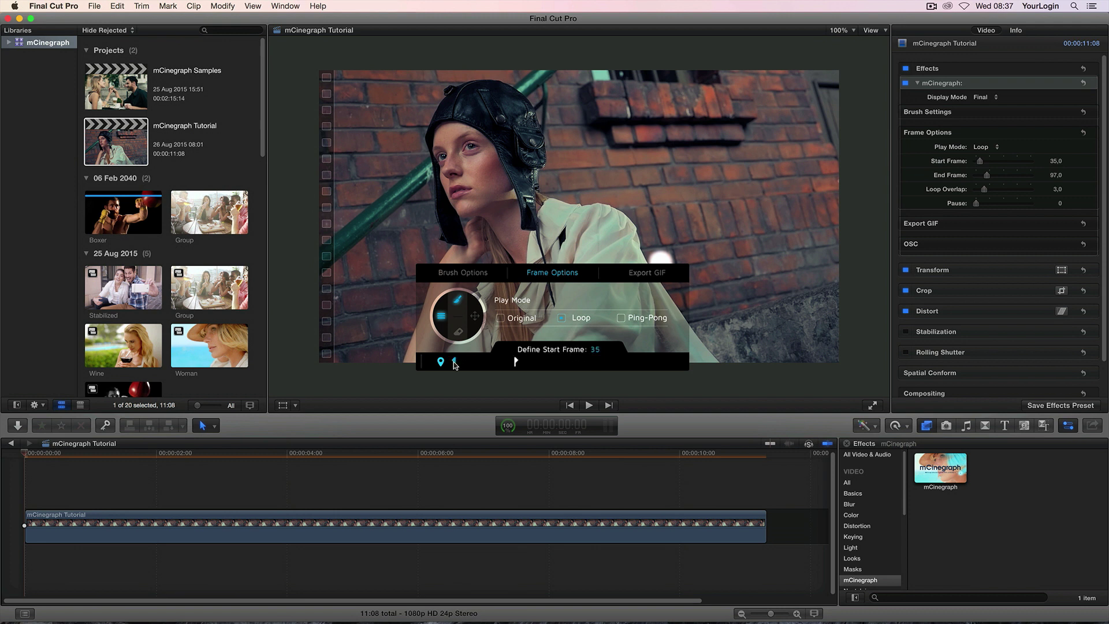
left_click_drag(454, 363, 455, 363)
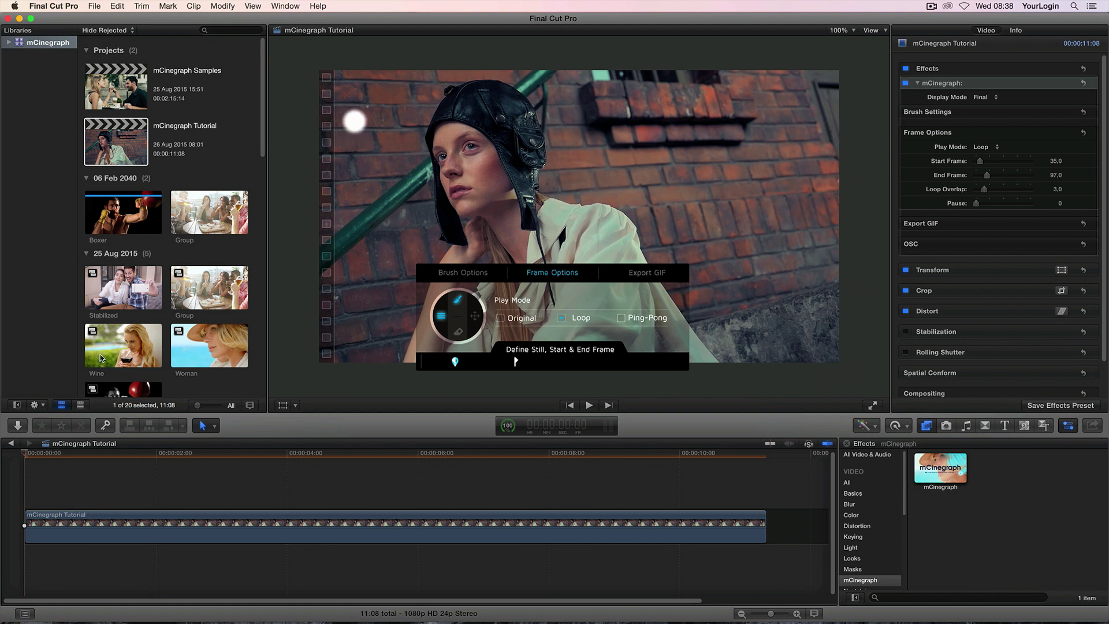
Step: In mCinegraph Samples, disable the Black & White effect on the dress clip and play it
left_click(11, 444)
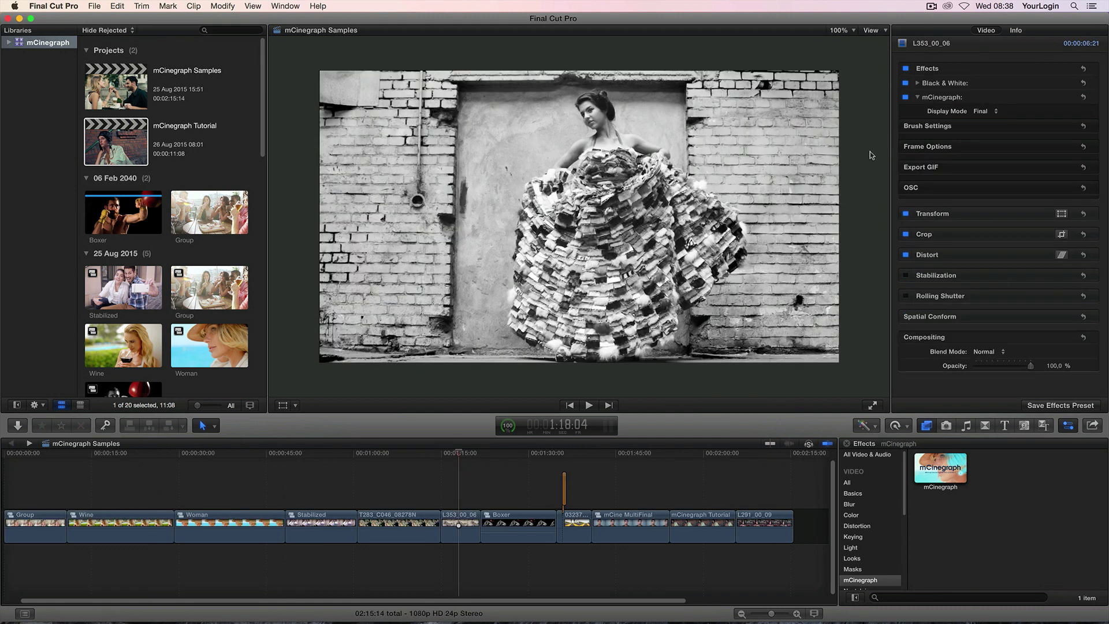
left_click(905, 83)
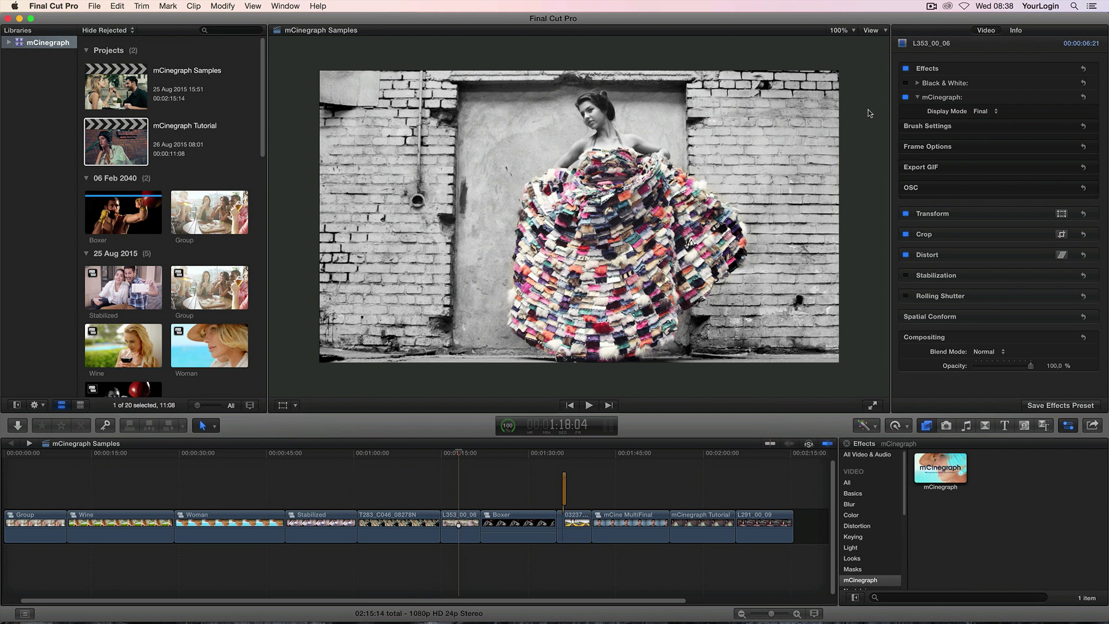
key("space")
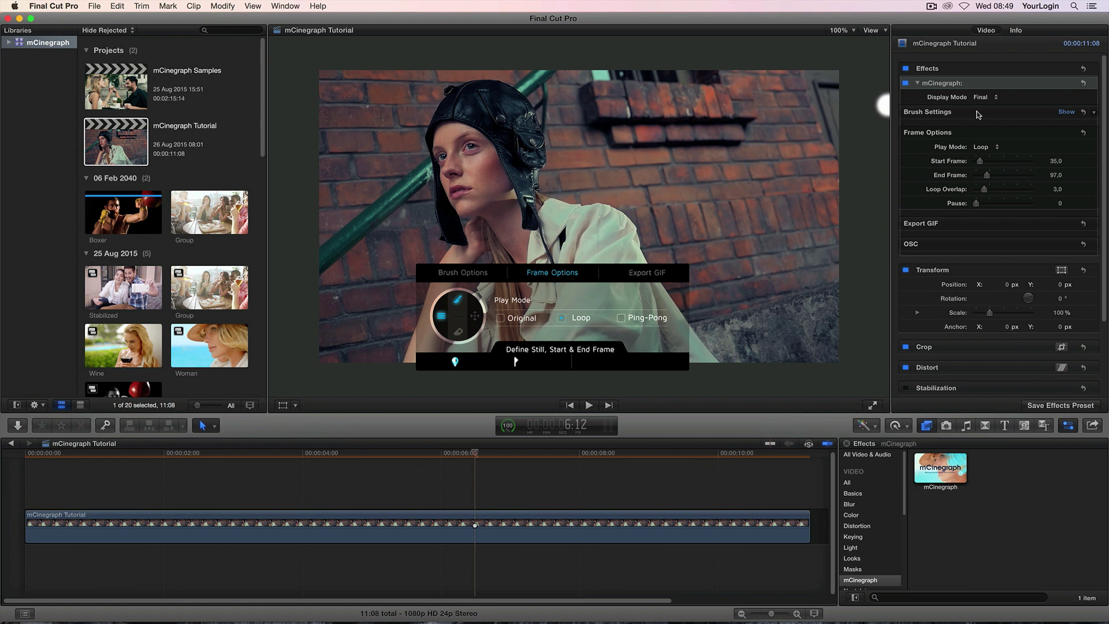
Step: Cycle the display mode through Mask, Still Frame and Animated, ending on Animated (Masked)
left_click(989, 97)
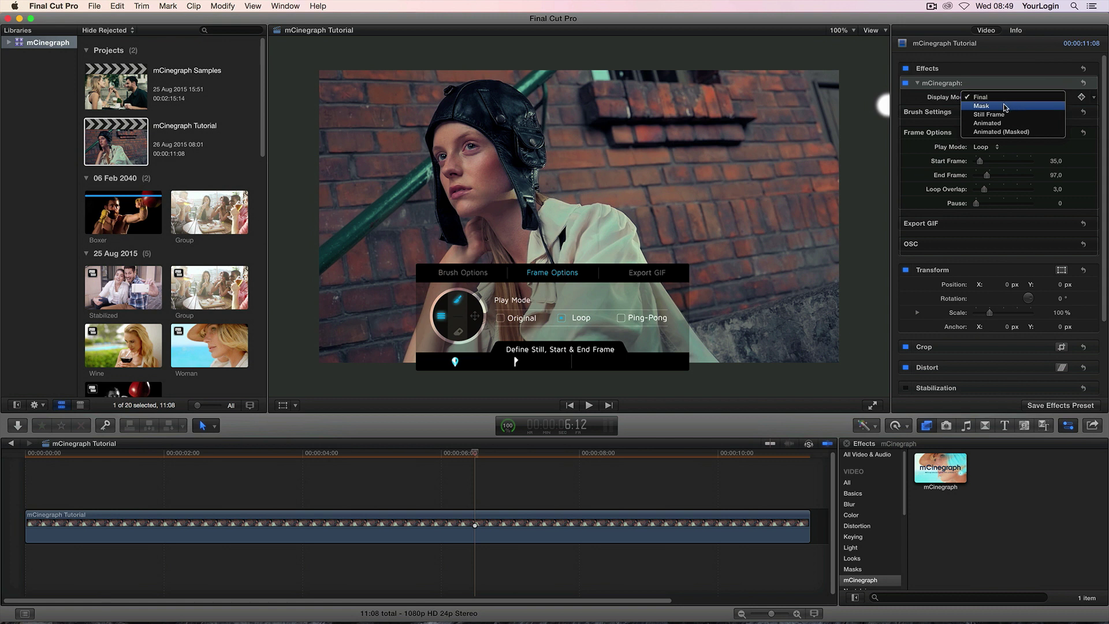
left_click(1006, 107)
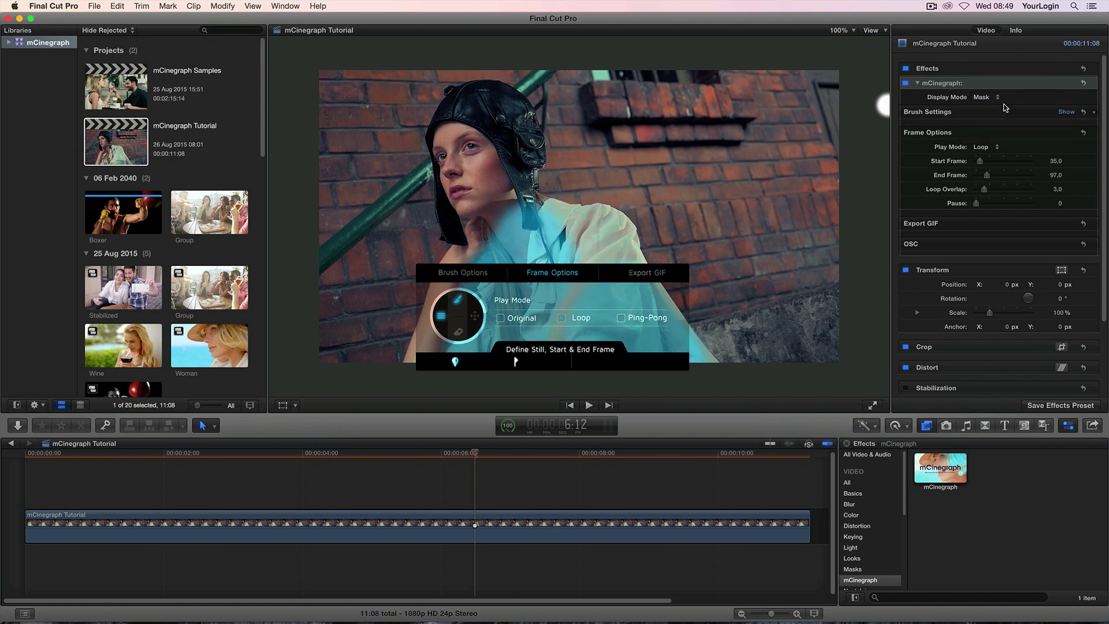
left_click(994, 98)
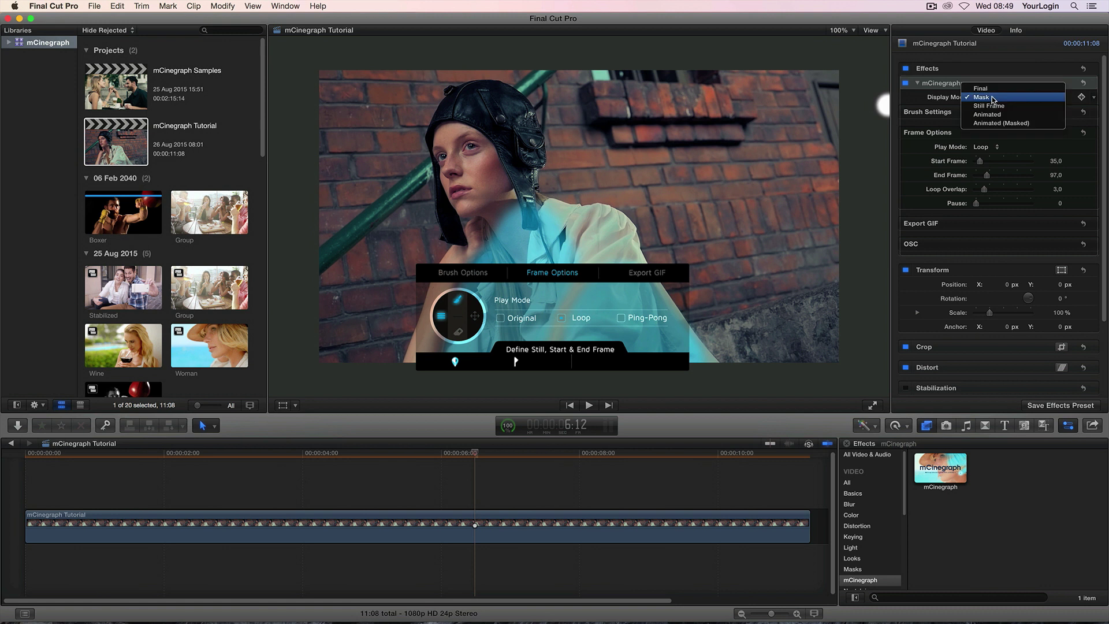
left_click(992, 106)
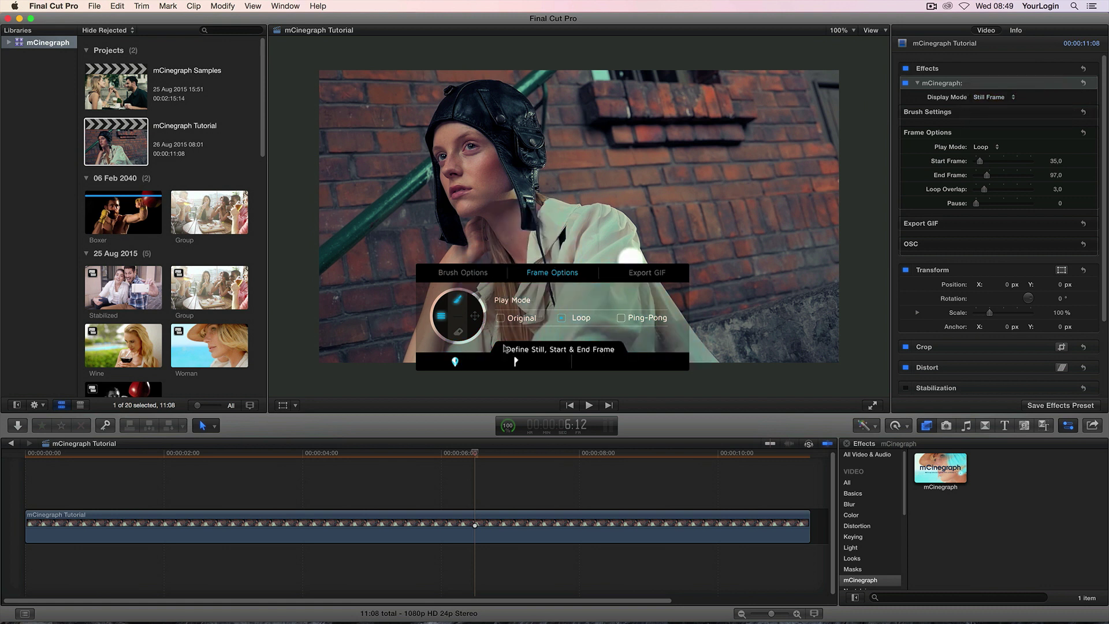
left_click(991, 103)
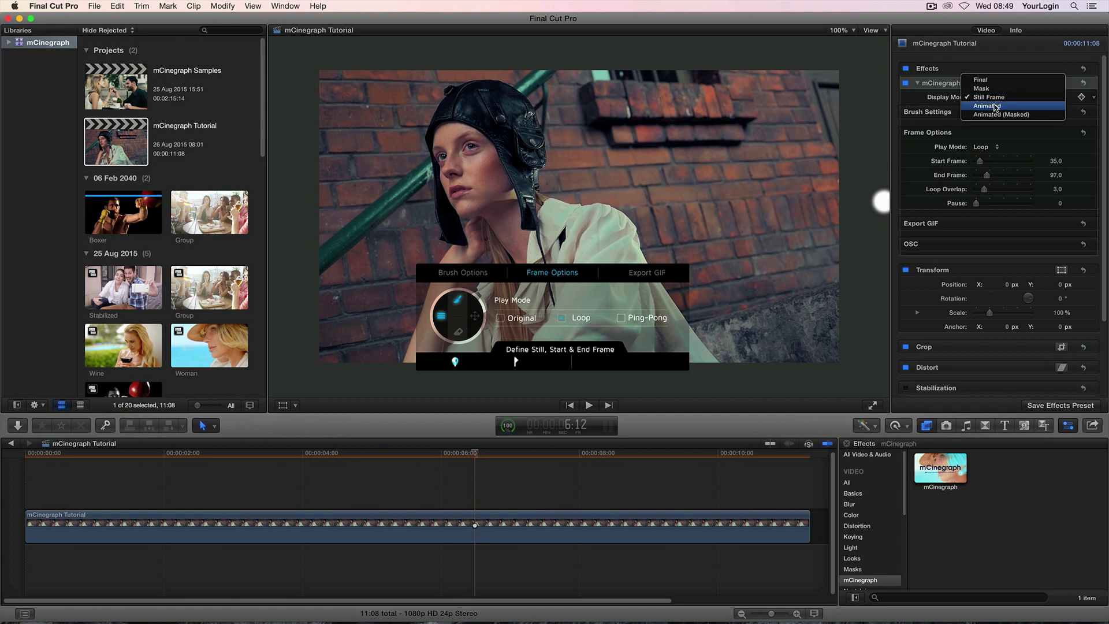
left_click(995, 108)
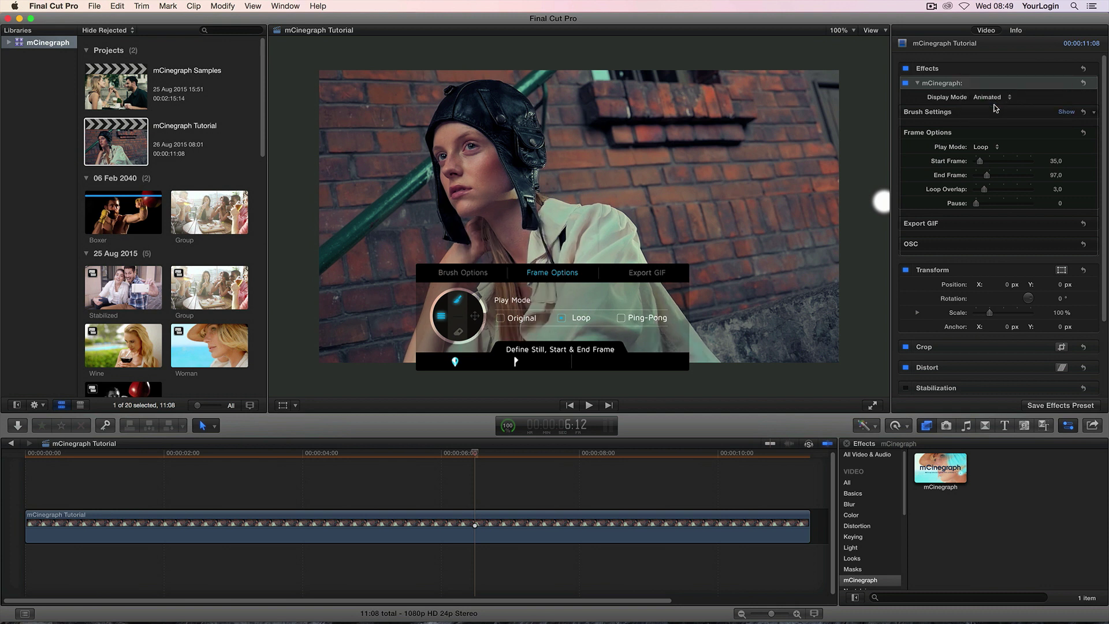
left_click(989, 96)
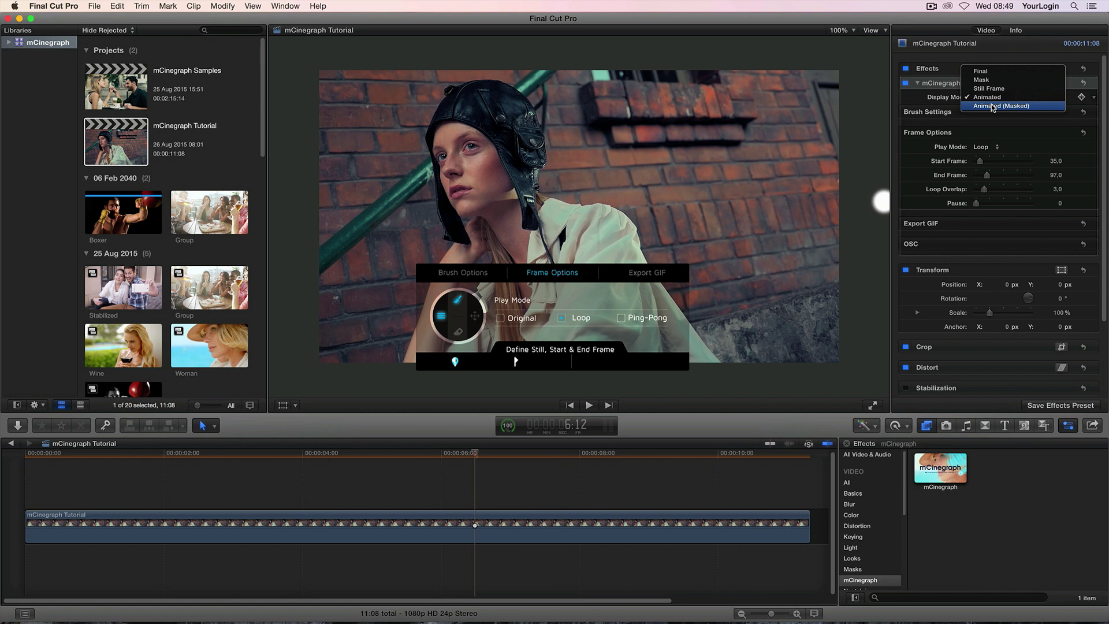
left_click(992, 107)
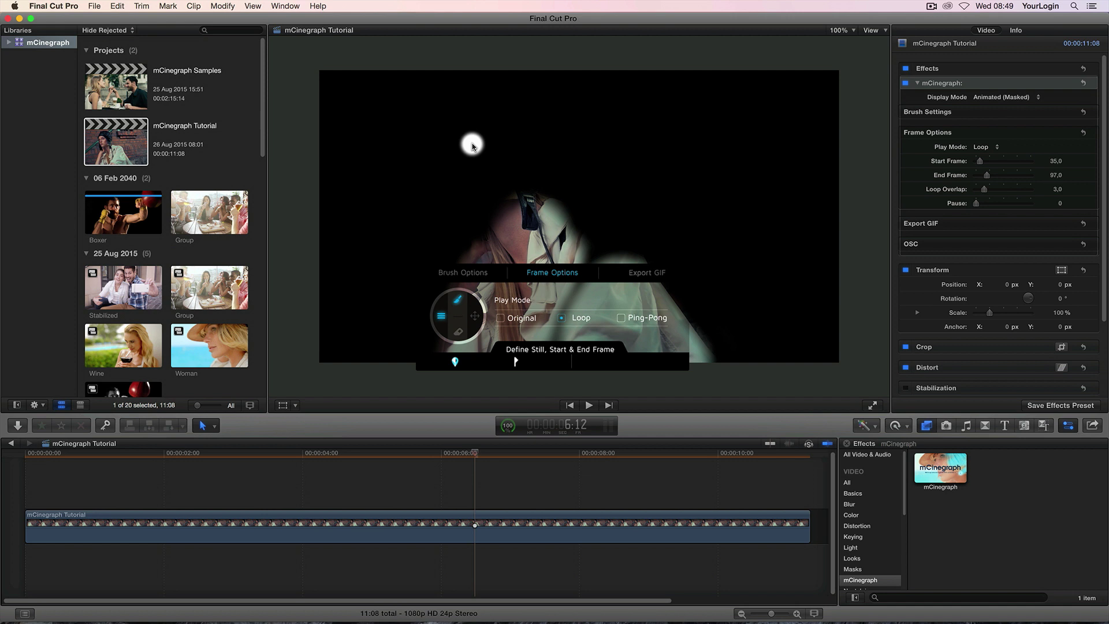
Step: Switch to the mCinegraph Samples project and play it back
left_click(12, 444)
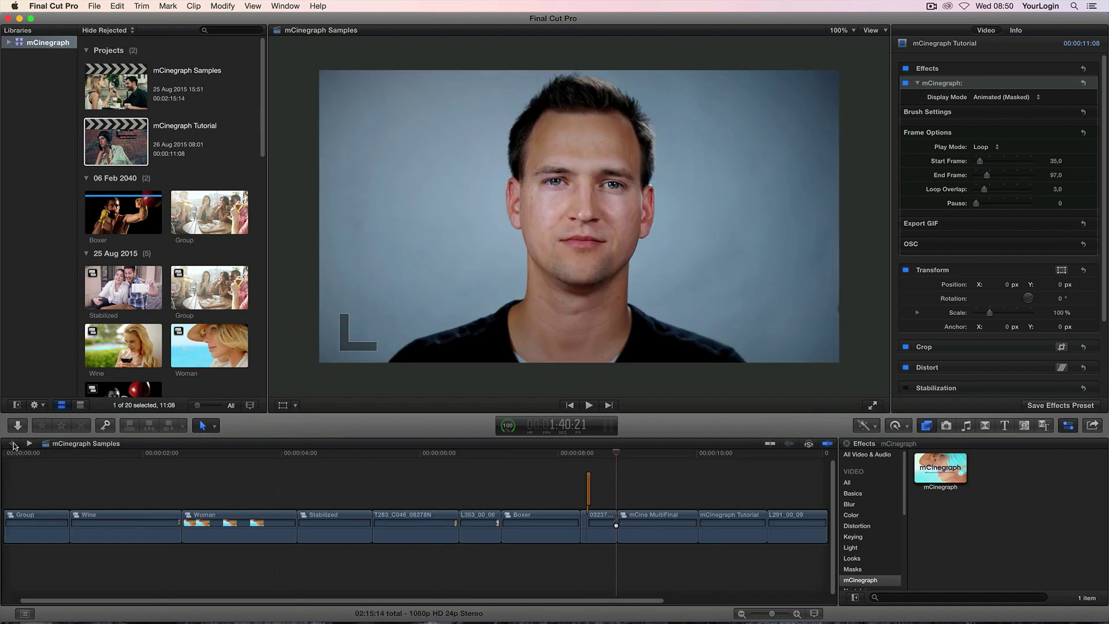
key("space")
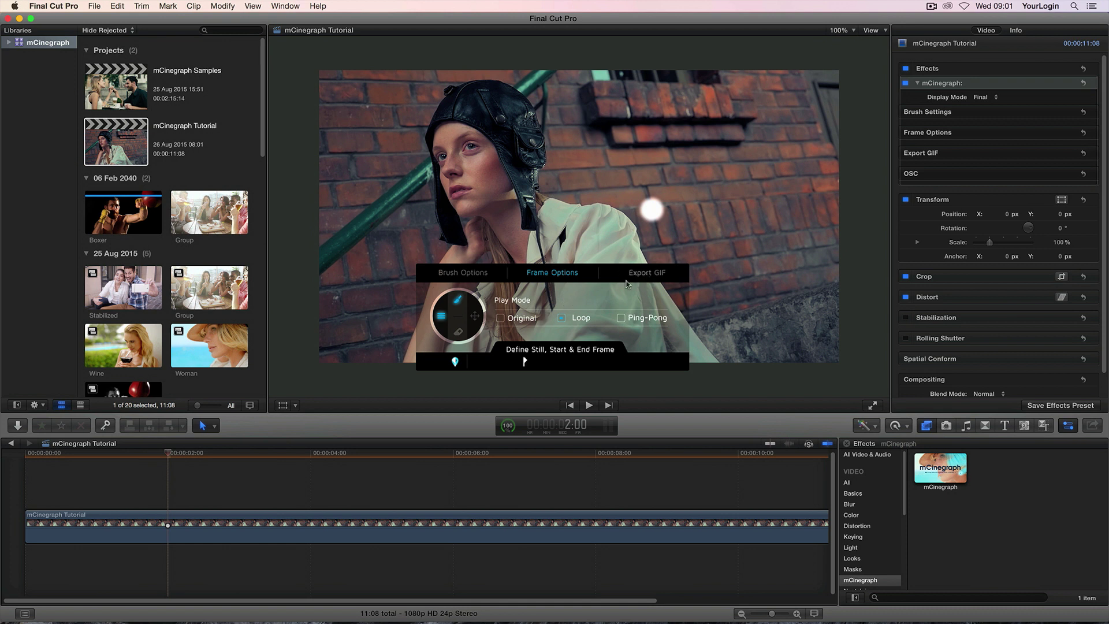
Step: Export the cinemagraph as Loop.gif to the Desktop at 50% resolution (960 × 540)
left_click(650, 280)
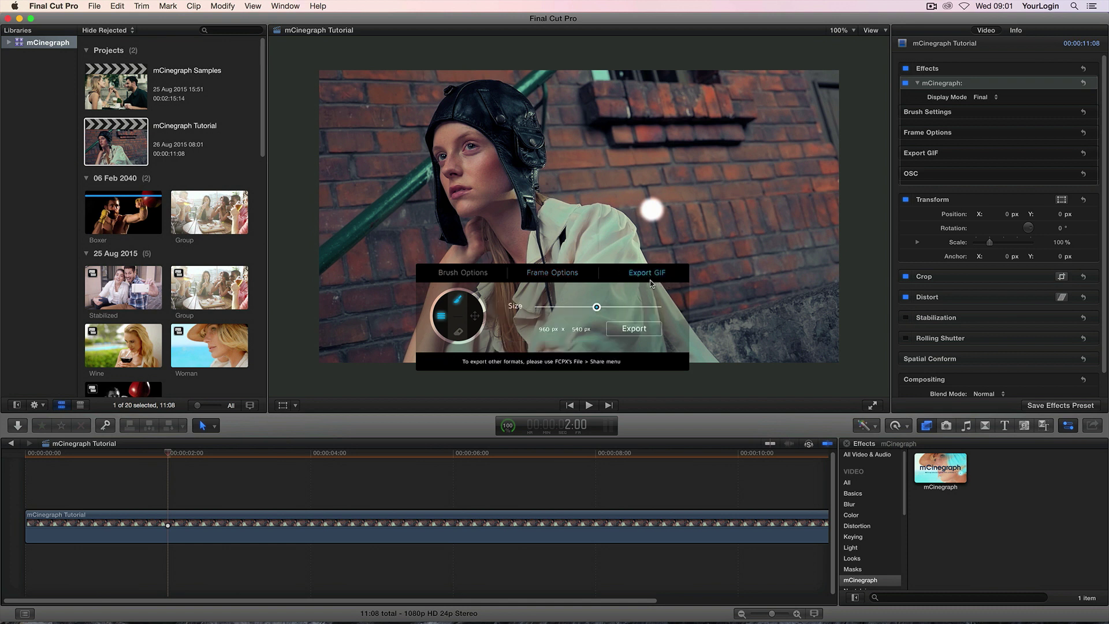
left_click(1067, 154)
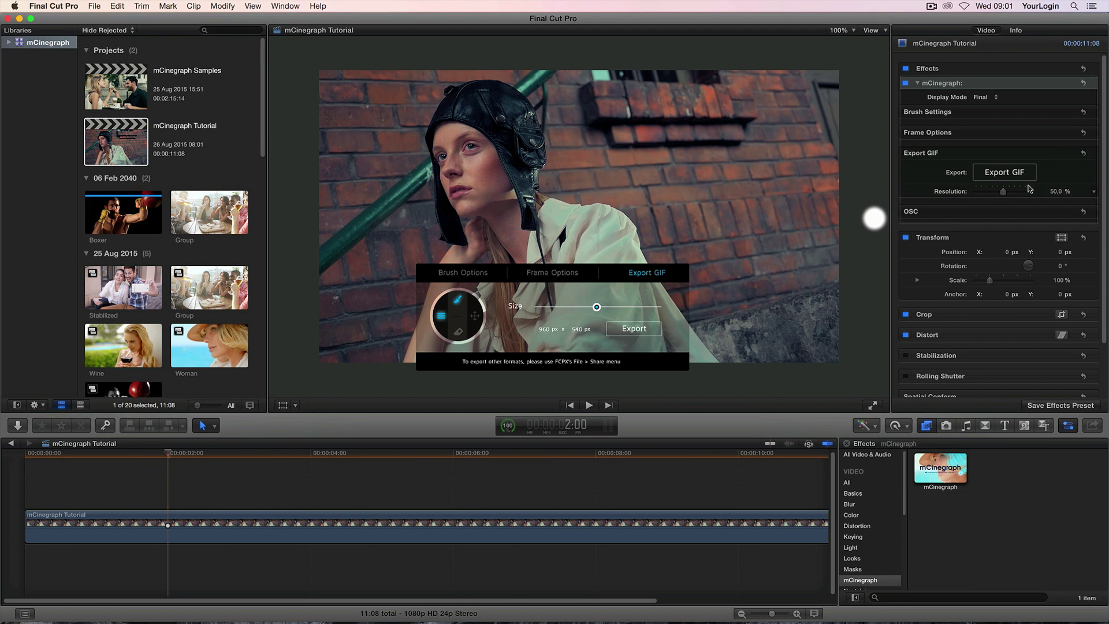
mouse_move(1004, 191)
left_mouse_down()
mouse_move(992, 194)
mouse_move(1015, 194)
mouse_move(1004, 194)
left_mouse_up()
left_click(1005, 173)
type("Loop")
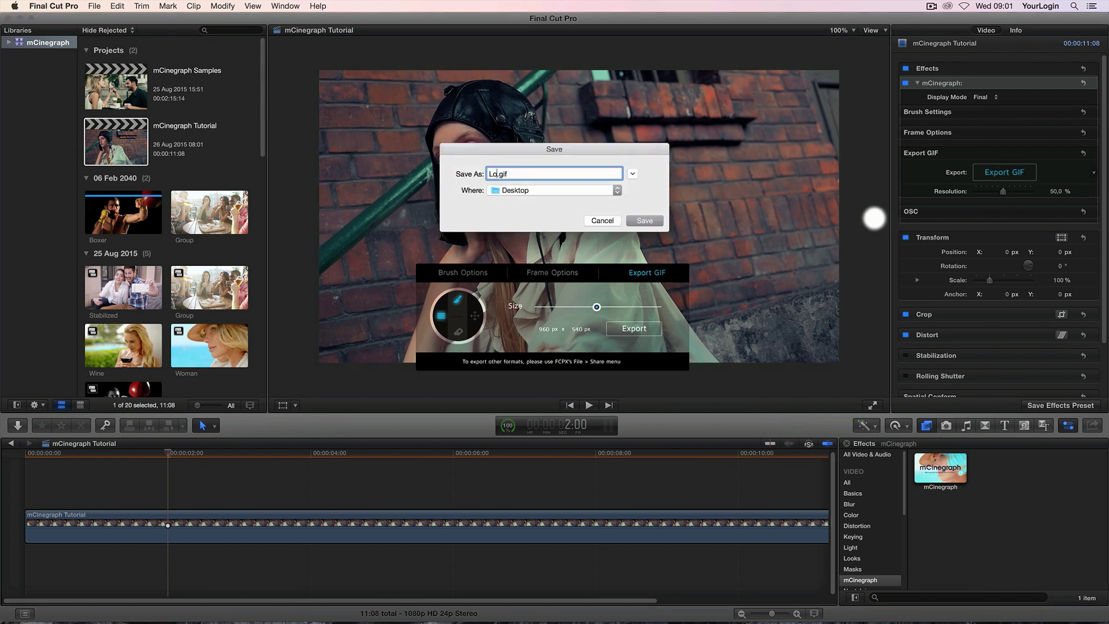
key("Return")
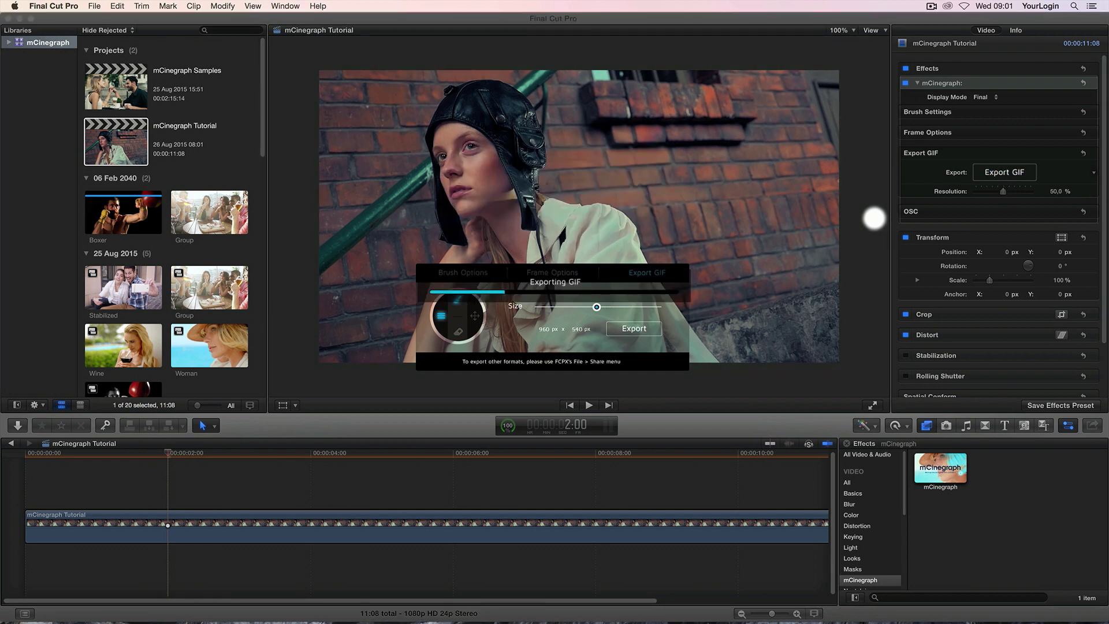
Step: Quick Look Loop.gif on the desktop, then restore the Final Cut Pro windows
key("F11")
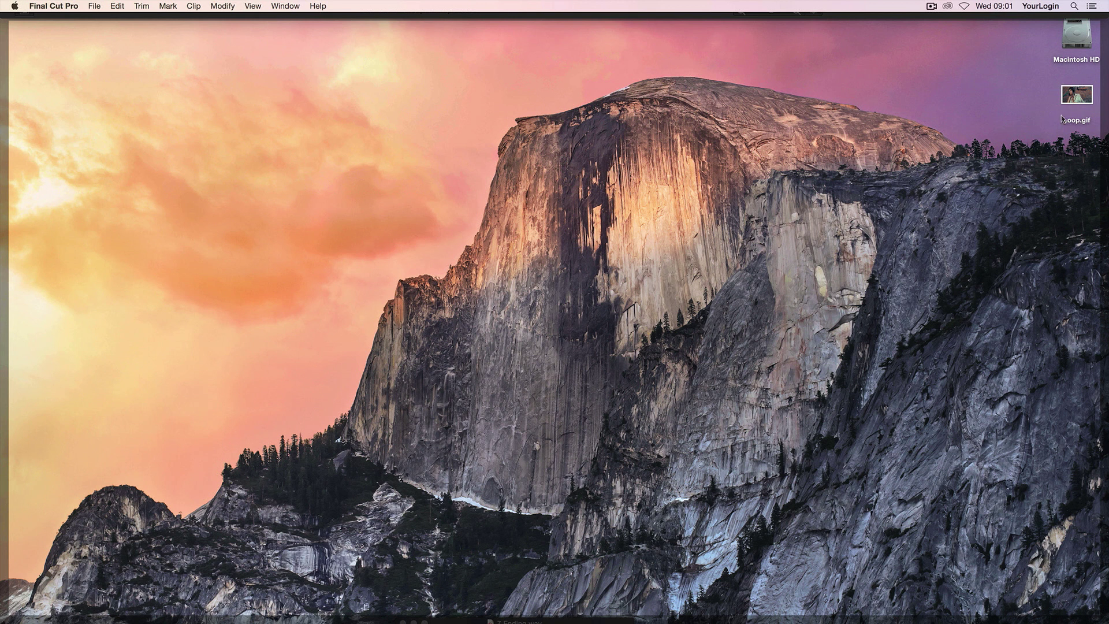
left_click(1077, 105)
key("space")
key("F11")
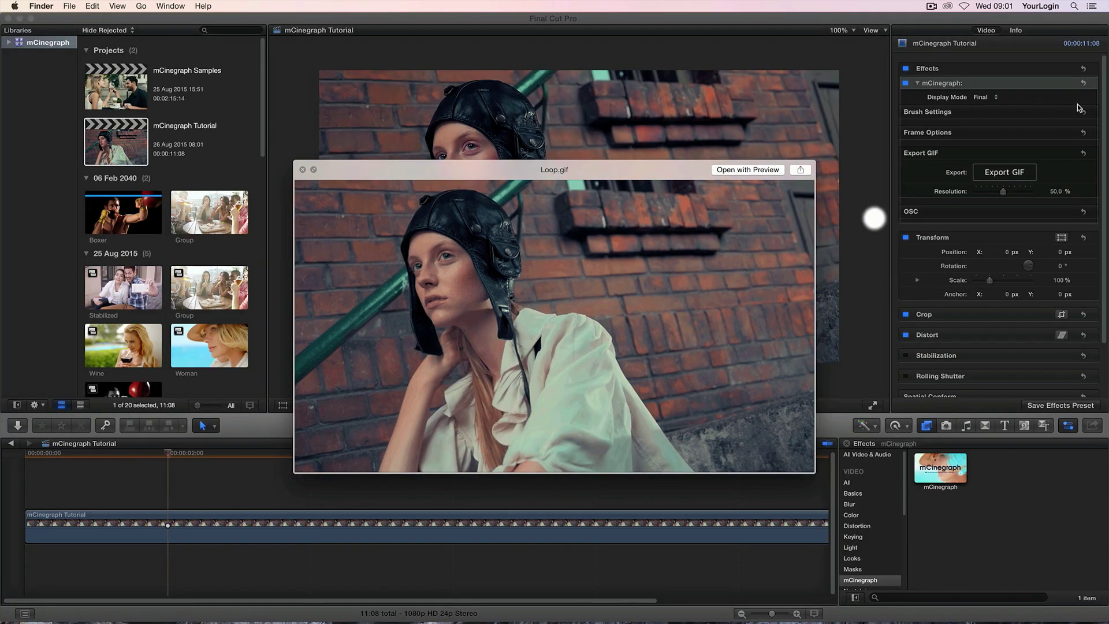